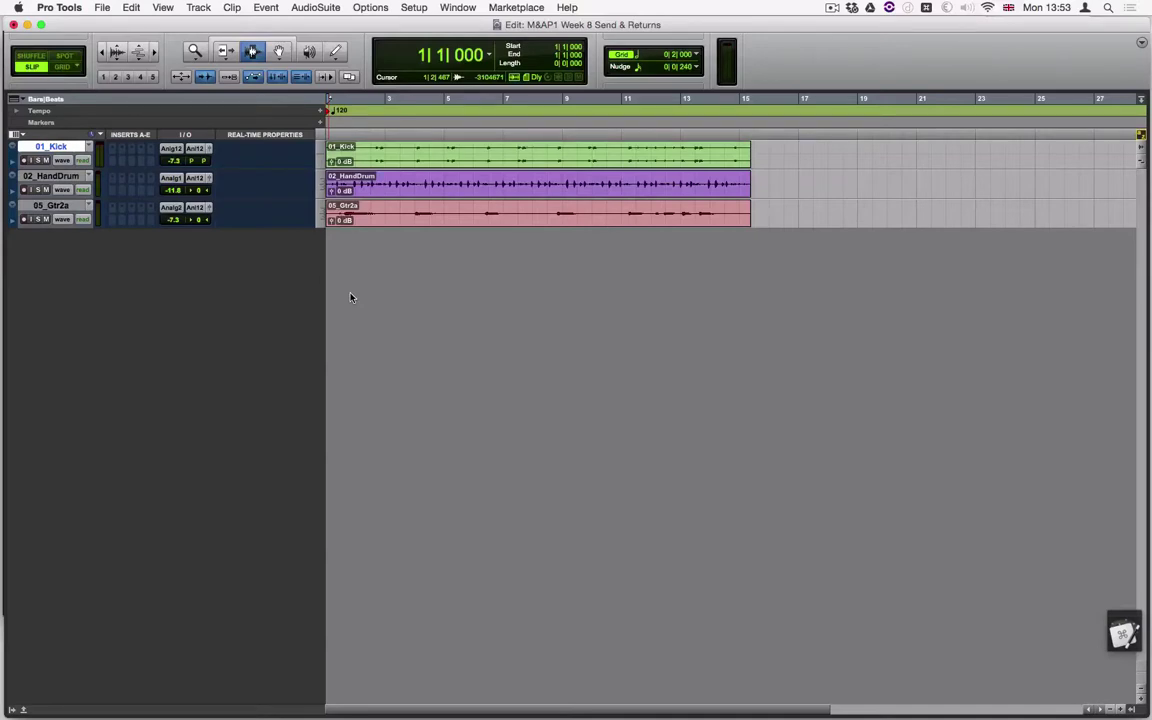
- Audition the session, select 1|4|330 to 3|1|701 on the 02_HandDrum clip, and enlarge that track
{"action": "left_click", "coordinate": [344, 190]}
{"action": "key", "text": "space"}
{"action": "key", "text": "space"}
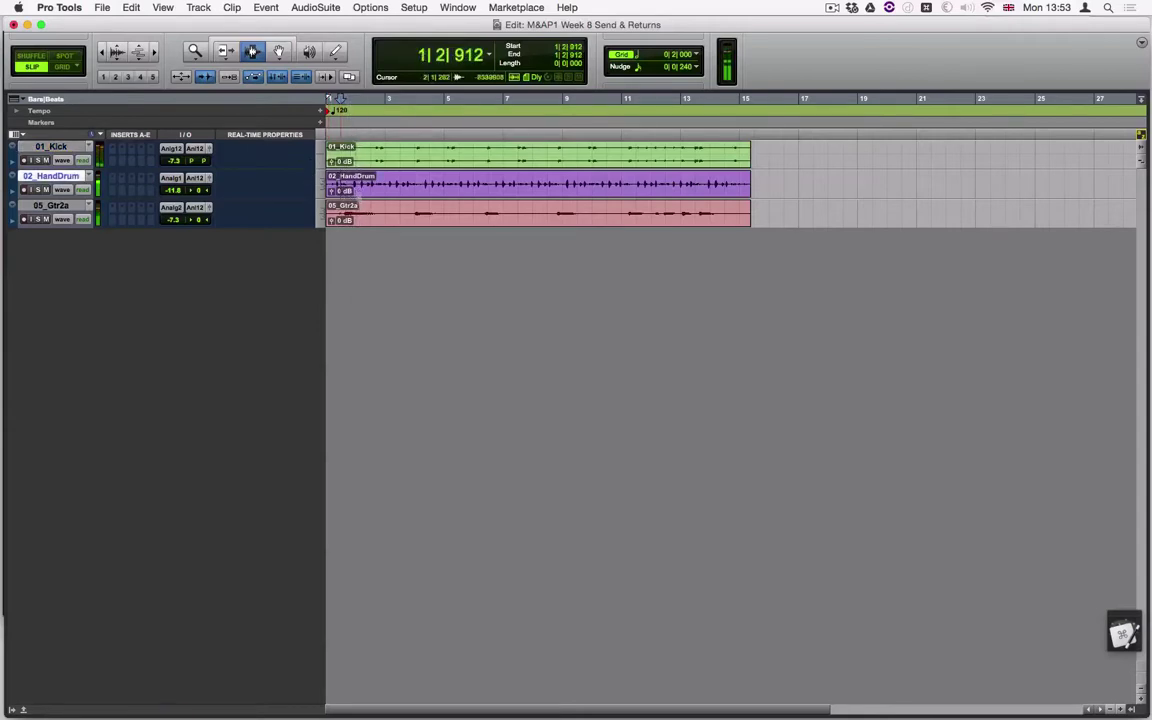
{"action": "key", "text": "space"}
{"action": "key", "text": "space"}
{"action": "left_click_drag", "start_coordinate": [354, 180], "coordinate": [390, 183]}
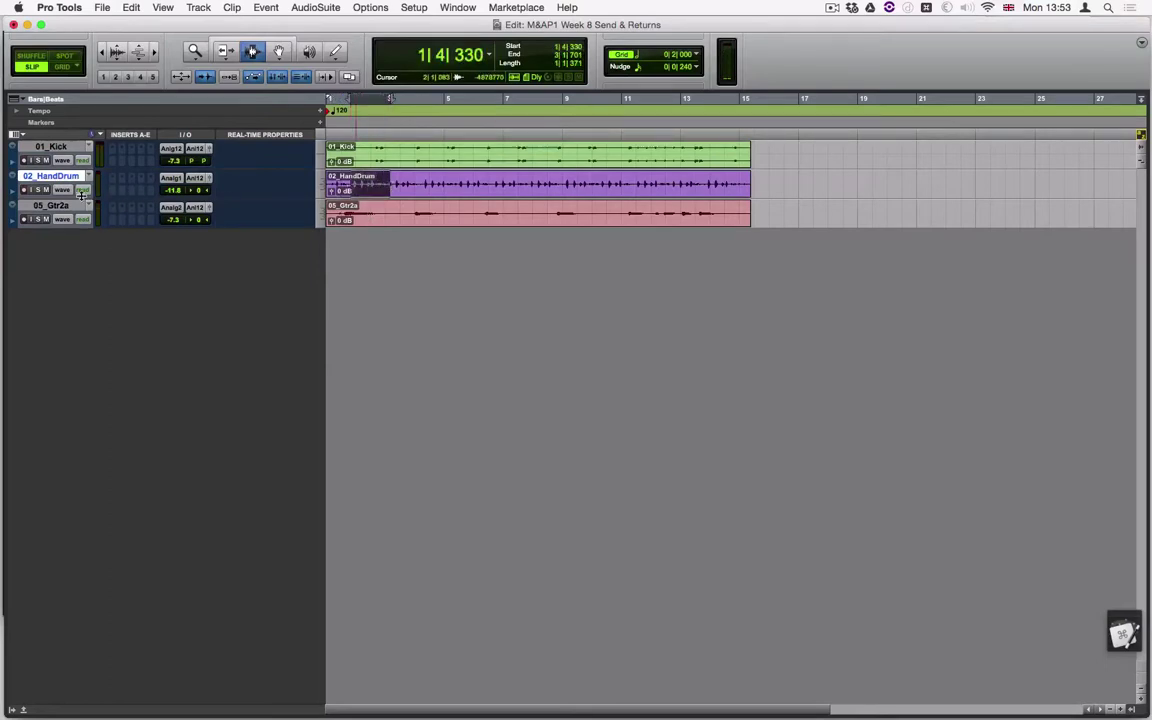
{"action": "left_click_drag", "start_coordinate": [80, 195], "coordinate": [80, 255]}
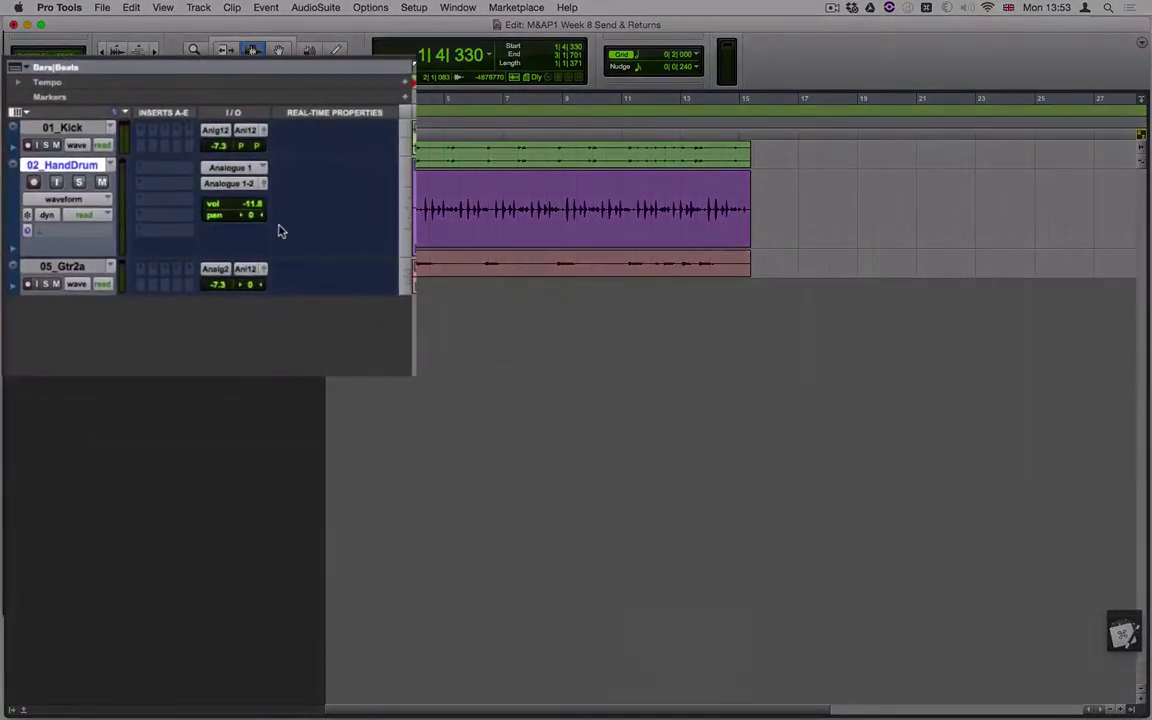
- Show the Sends A-E column and choose new track from 02_HandDrum's Send A slot
{"action": "left_click", "coordinate": [16, 112]}
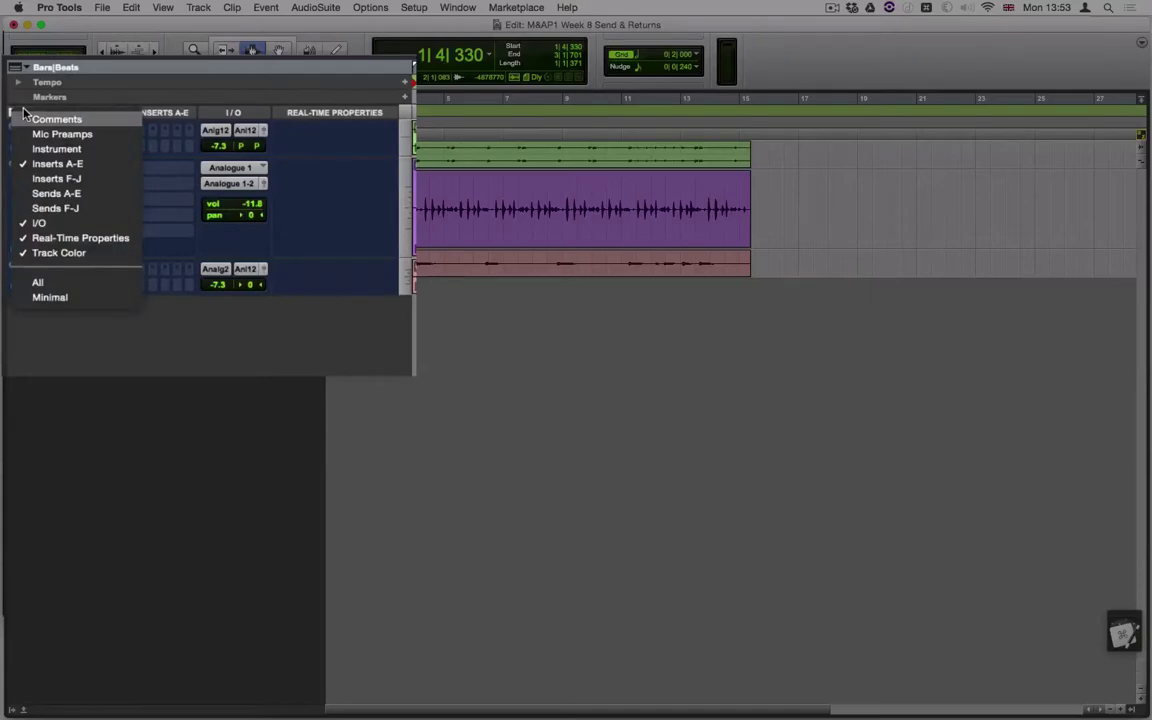
{"action": "left_click", "coordinate": [56, 193]}
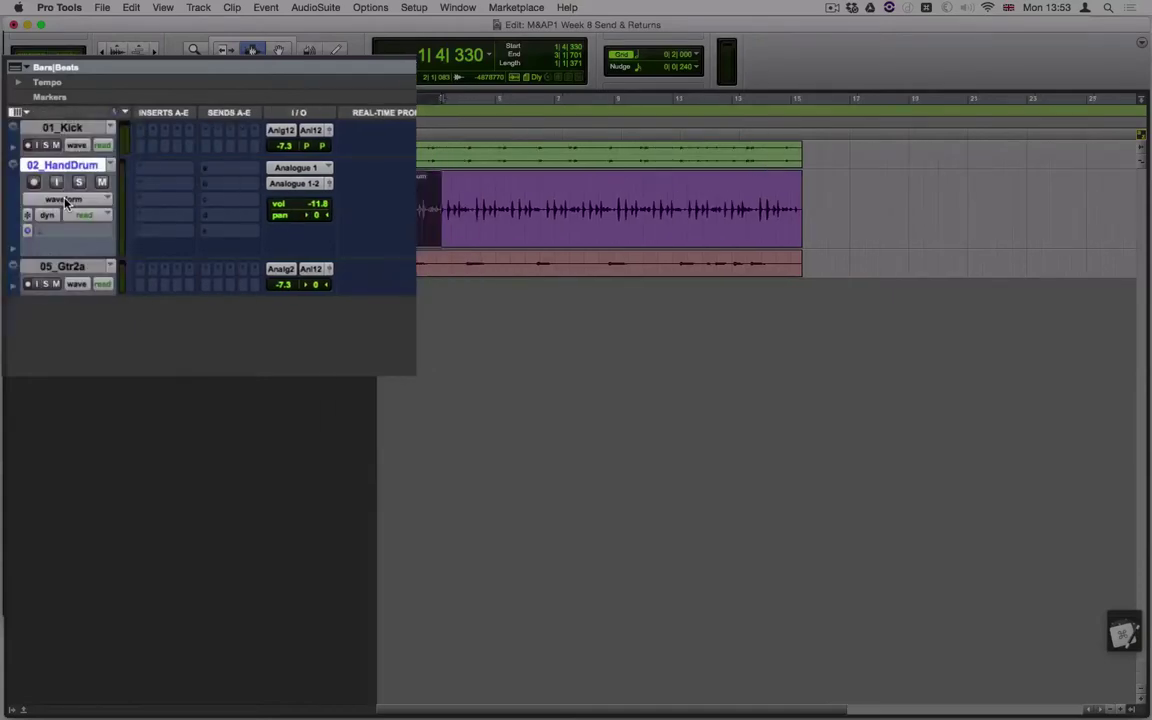
{"action": "left_click", "coordinate": [221, 175]}
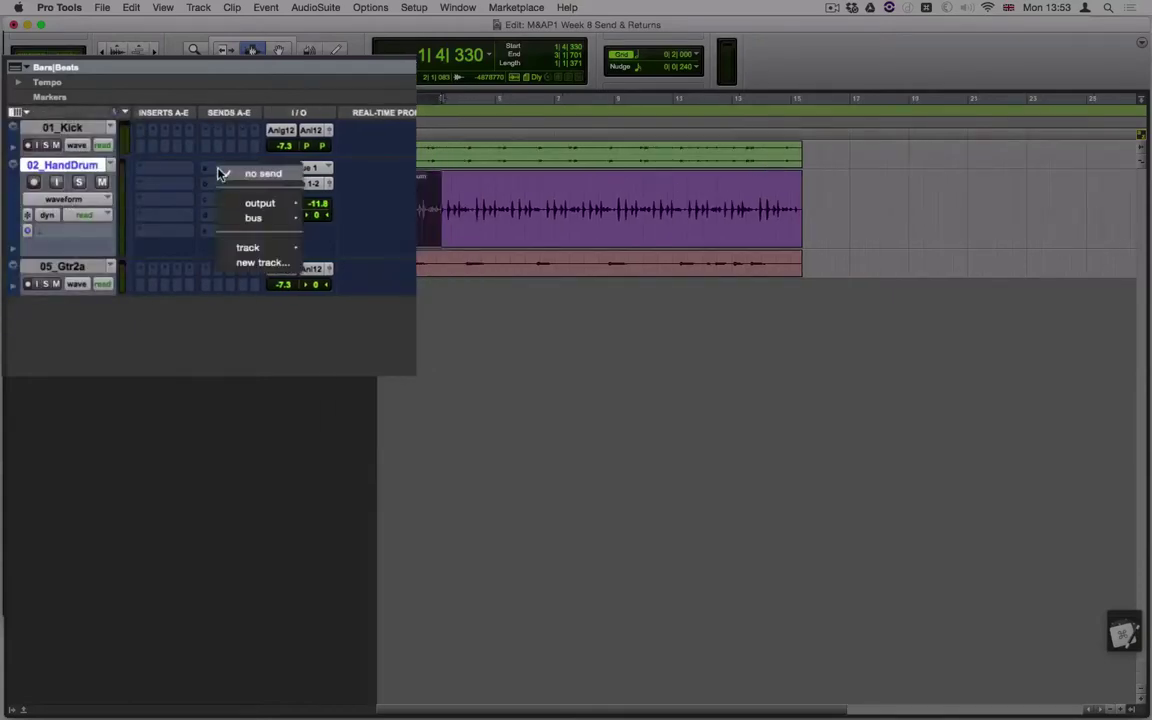
{"action": "left_click", "coordinate": [265, 264]}
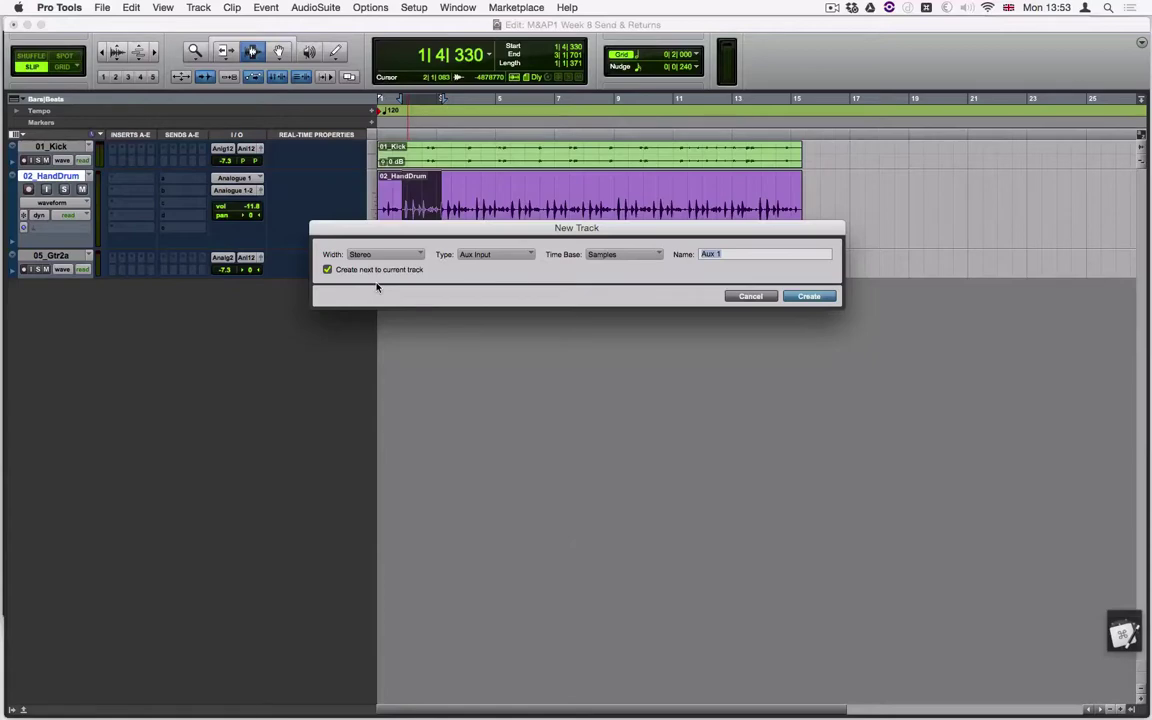
- Name the new stereo aux track 'Reverb', create it, and move the send level window aside
{"action": "type", "text": "Reverb"}
{"action": "key", "text": "Return"}
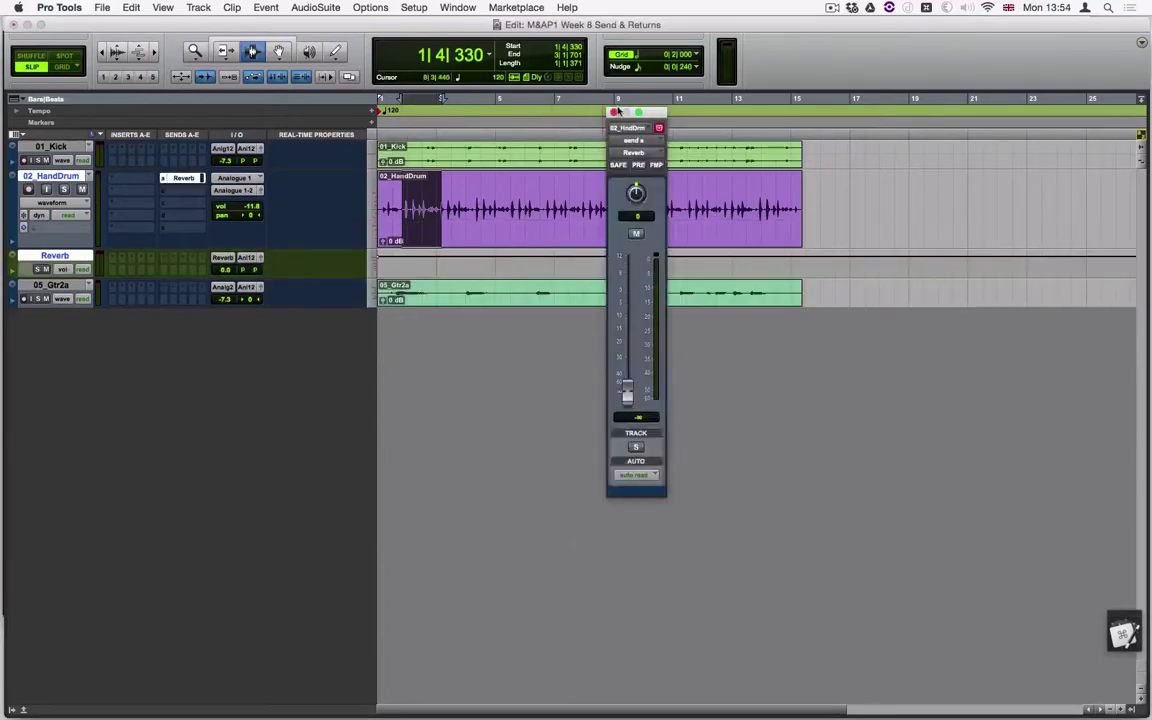
{"action": "left_click_drag", "start_coordinate": [625, 112], "coordinate": [773, 56]}
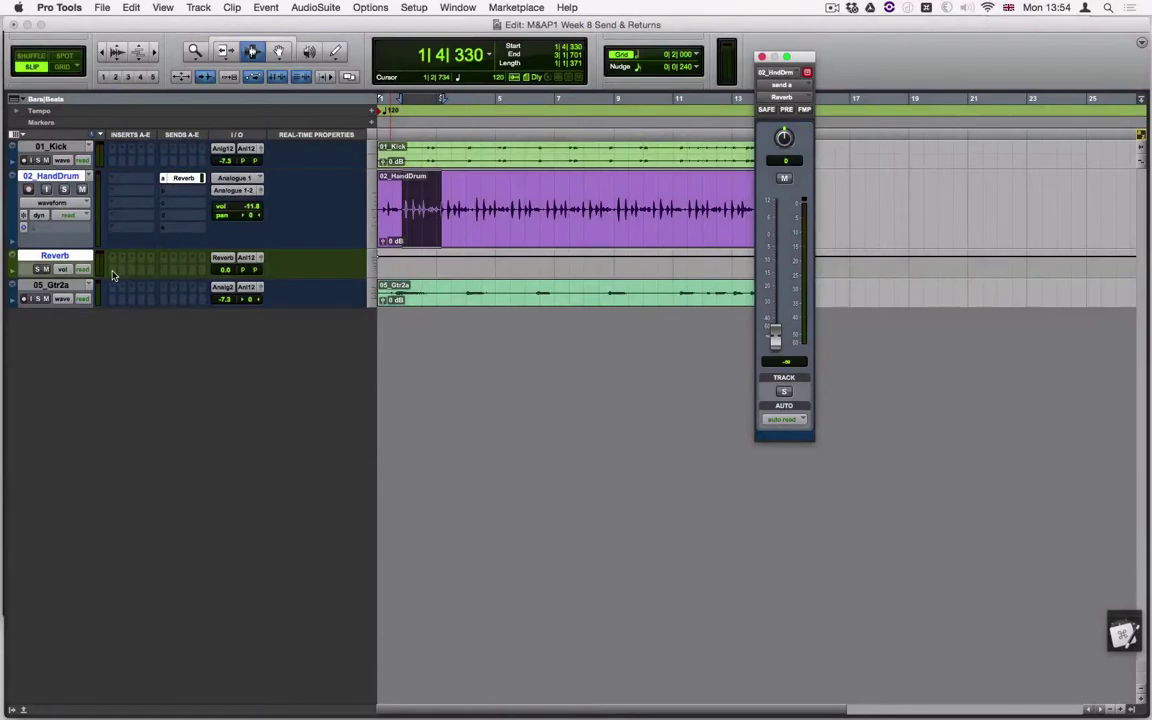
- Insert AIR Reverb as a multichannel plug-in on the Reverb track
{"action": "left_click", "coordinate": [112, 262]}
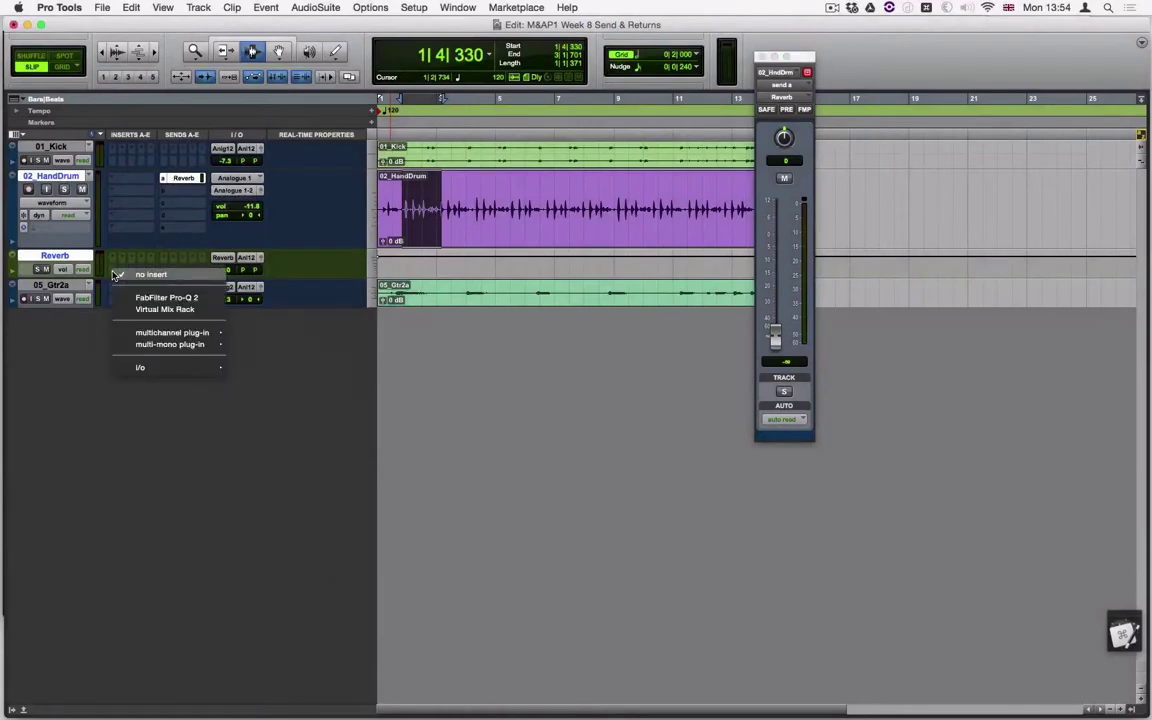
{"action": "mouse_move", "coordinate": [190, 333]}
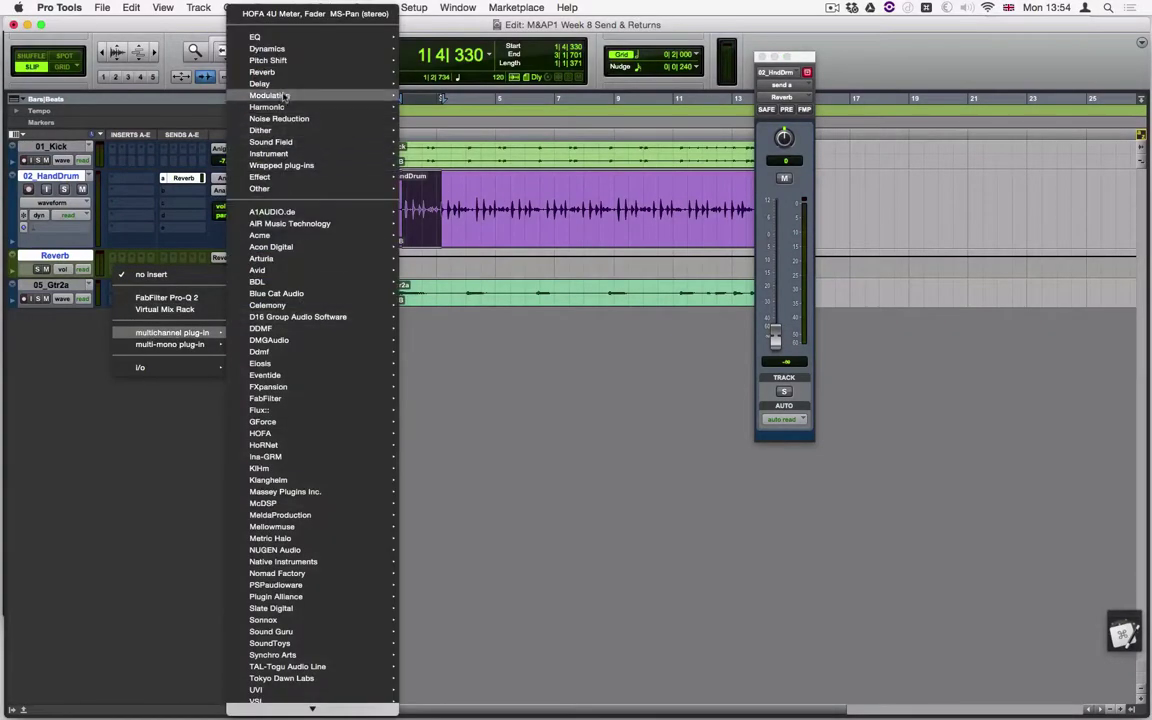
{"action": "mouse_move", "coordinate": [300, 72]}
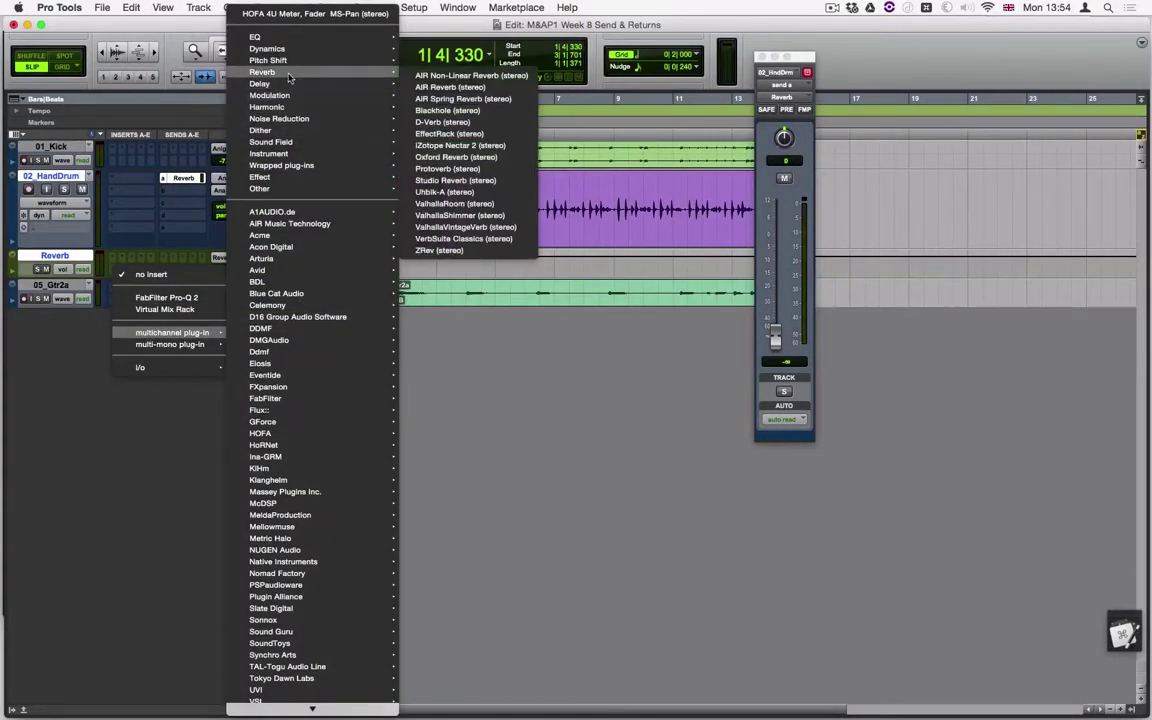
{"action": "left_click", "coordinate": [472, 89]}
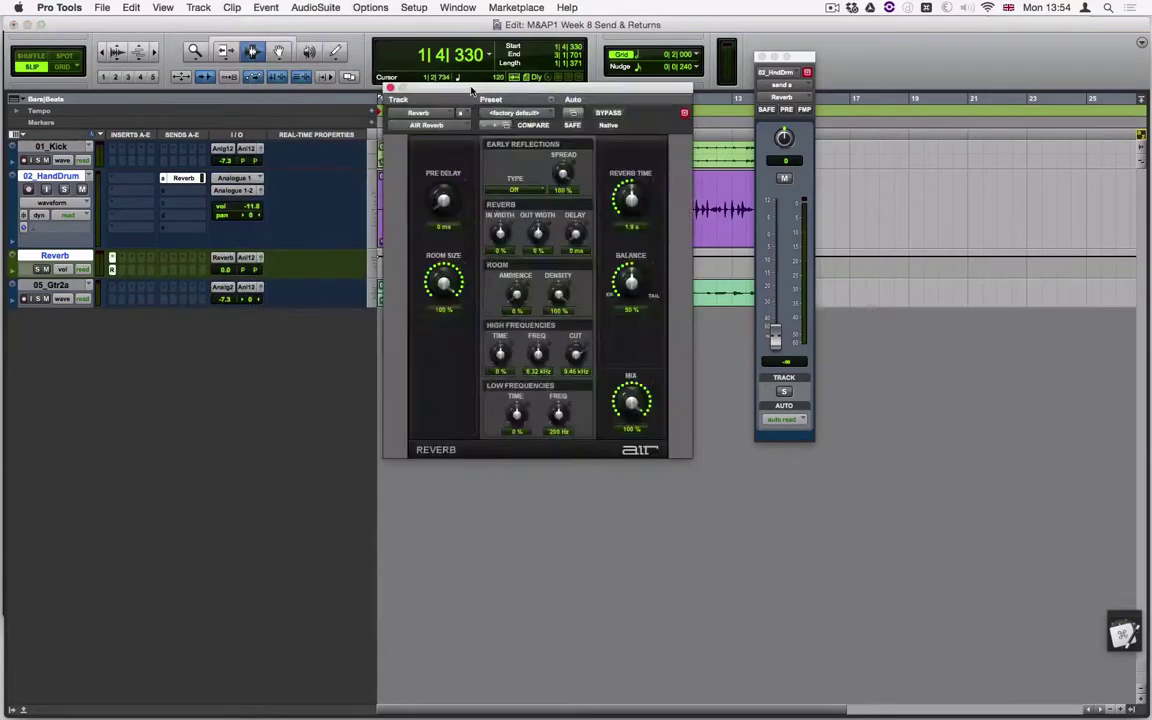
{"action": "left_click_drag", "start_coordinate": [482, 89], "coordinate": [455, 259]}
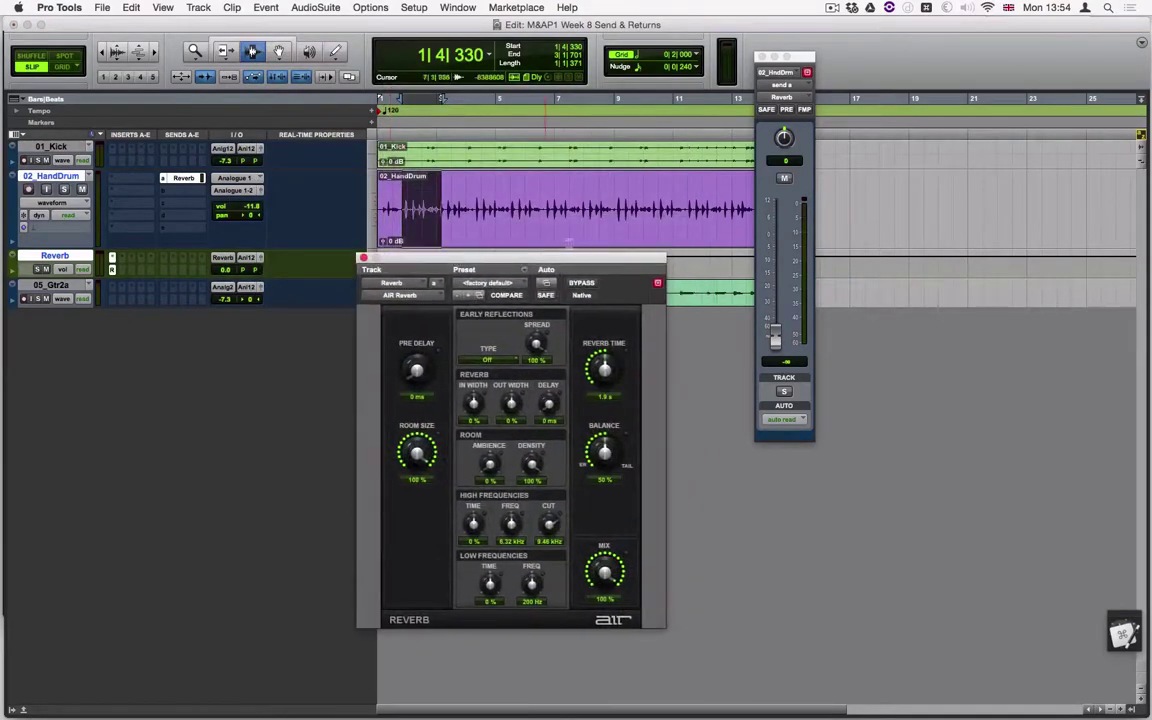
- Raise 02_HandDrum's send a to about -6.8 dB during playback, then close the AIR Reverb window
{"action": "key", "text": "space"}
{"action": "left_click_drag", "start_coordinate": [775, 340], "coordinate": [785, 258]}
{"action": "key", "text": "space"}
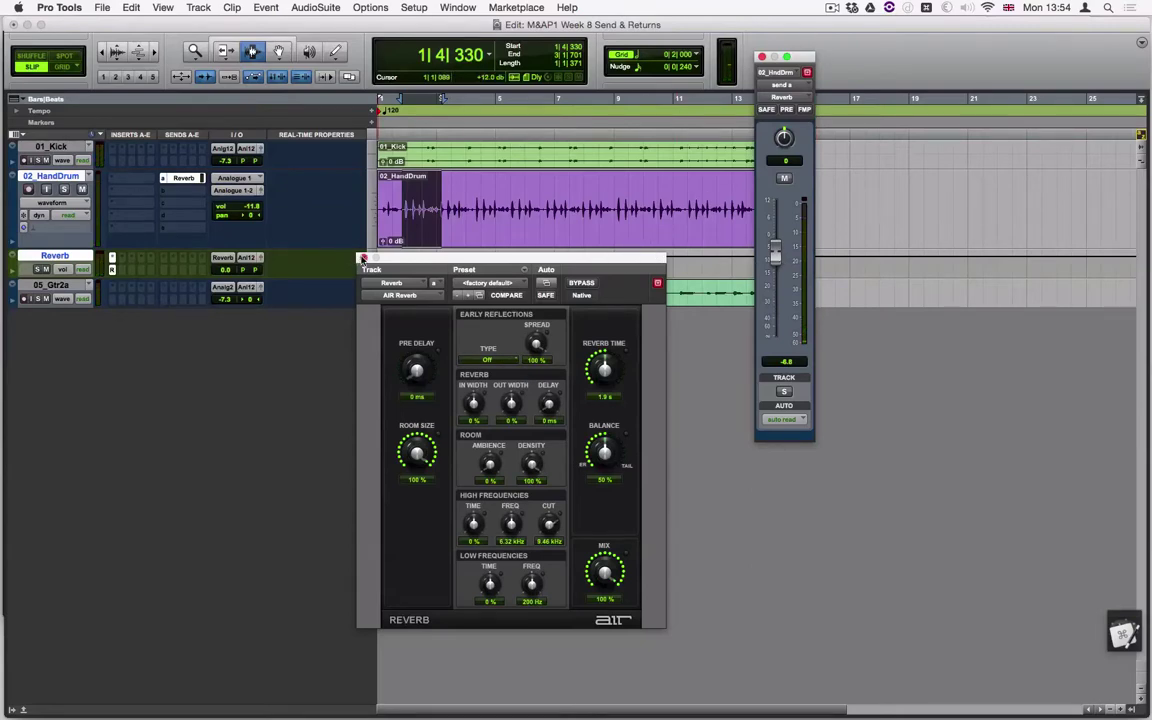
{"action": "left_click", "coordinate": [362, 258]}
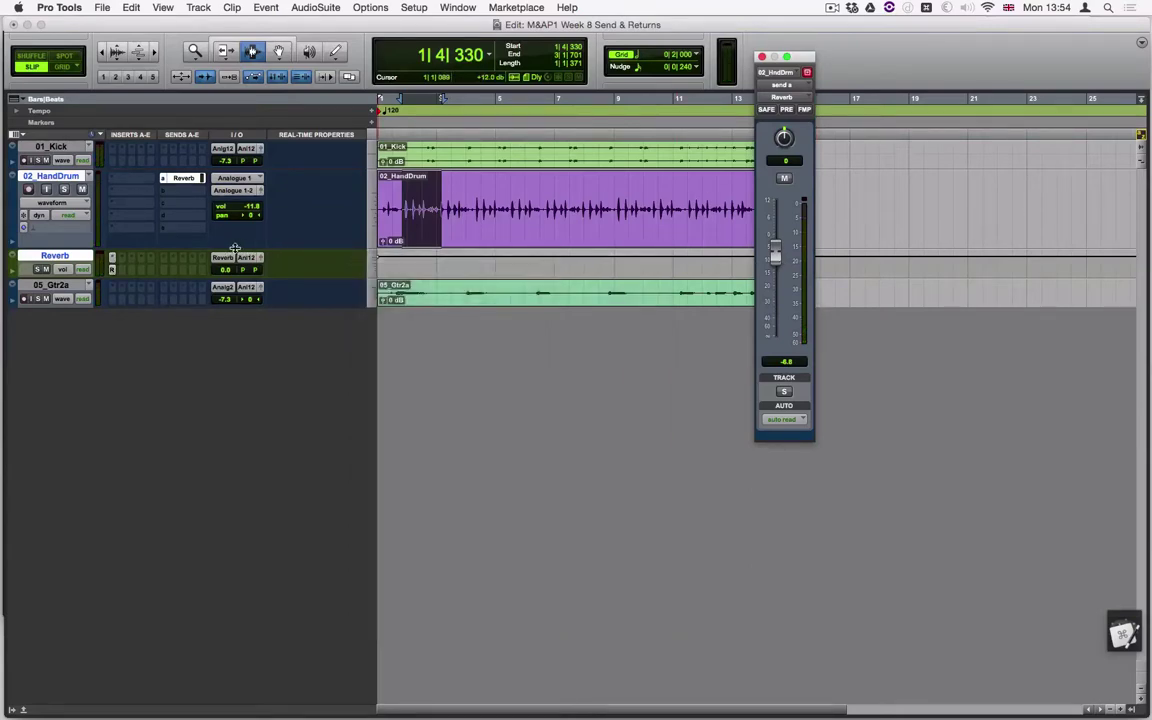
- Create a new stereo Aux Input track, Aux 1, and make it taller
{"action": "key", "text": "super+shift+n"}
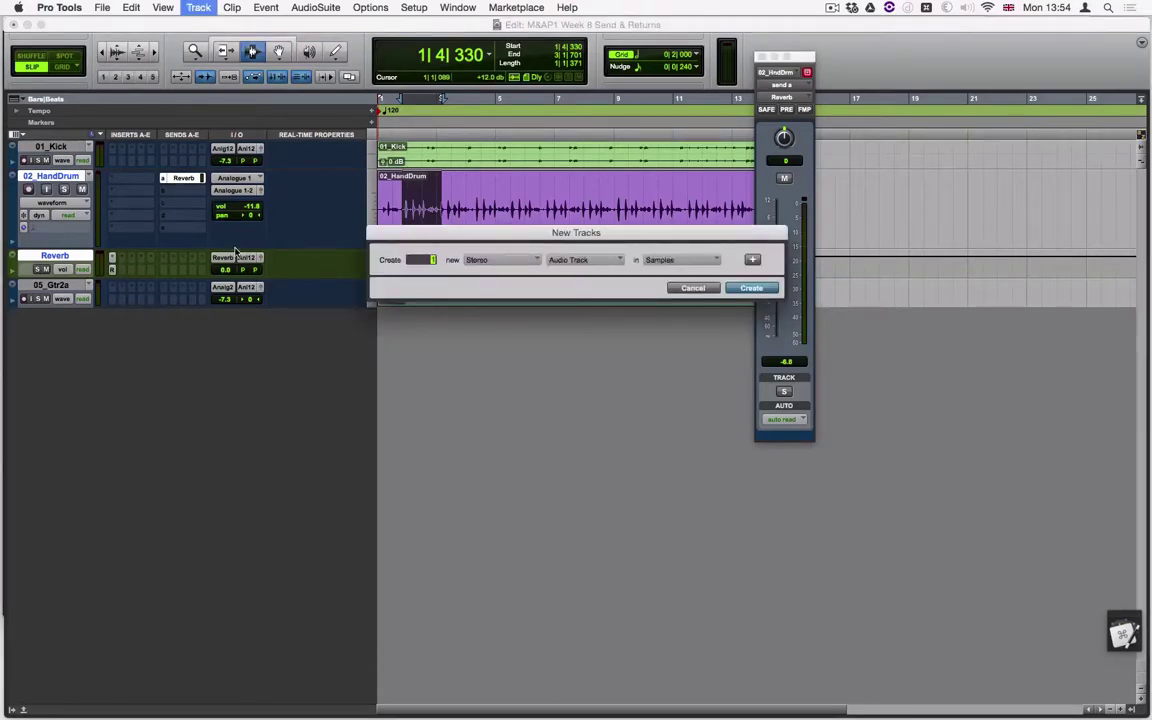
{"action": "key", "text": "super+Down"}
{"action": "key", "text": "Return"}
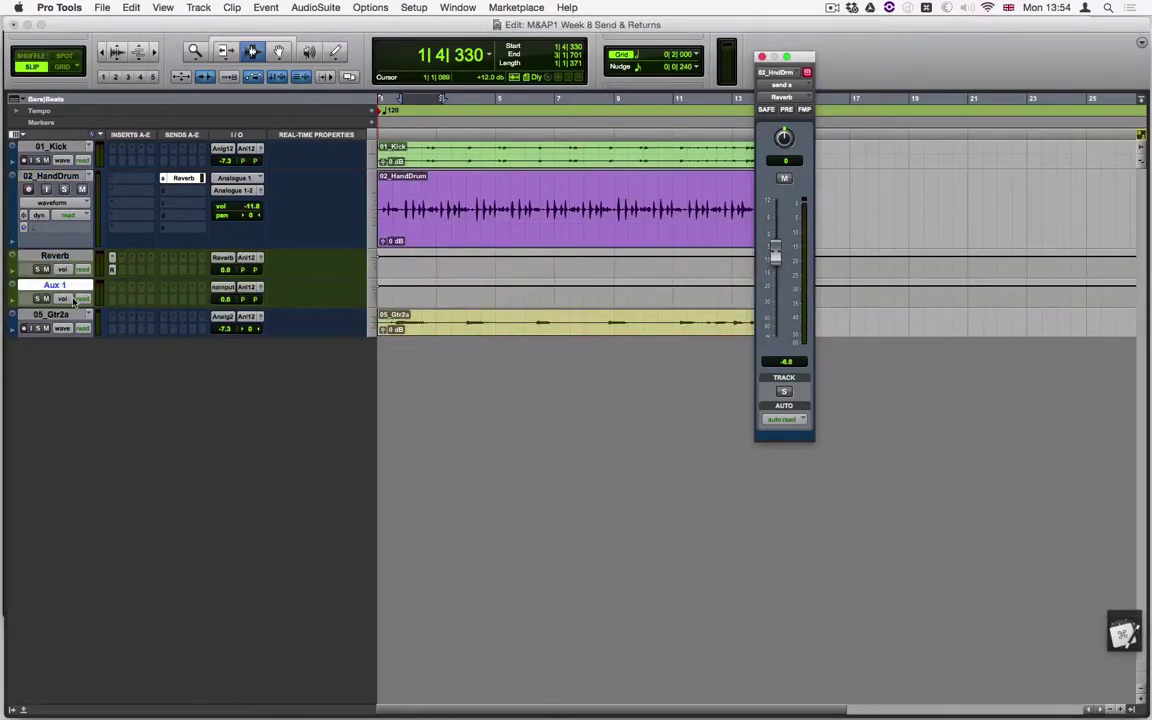
{"action": "left_click", "coordinate": [443, 297]}
{"action": "key", "text": "ctrl+Down"}
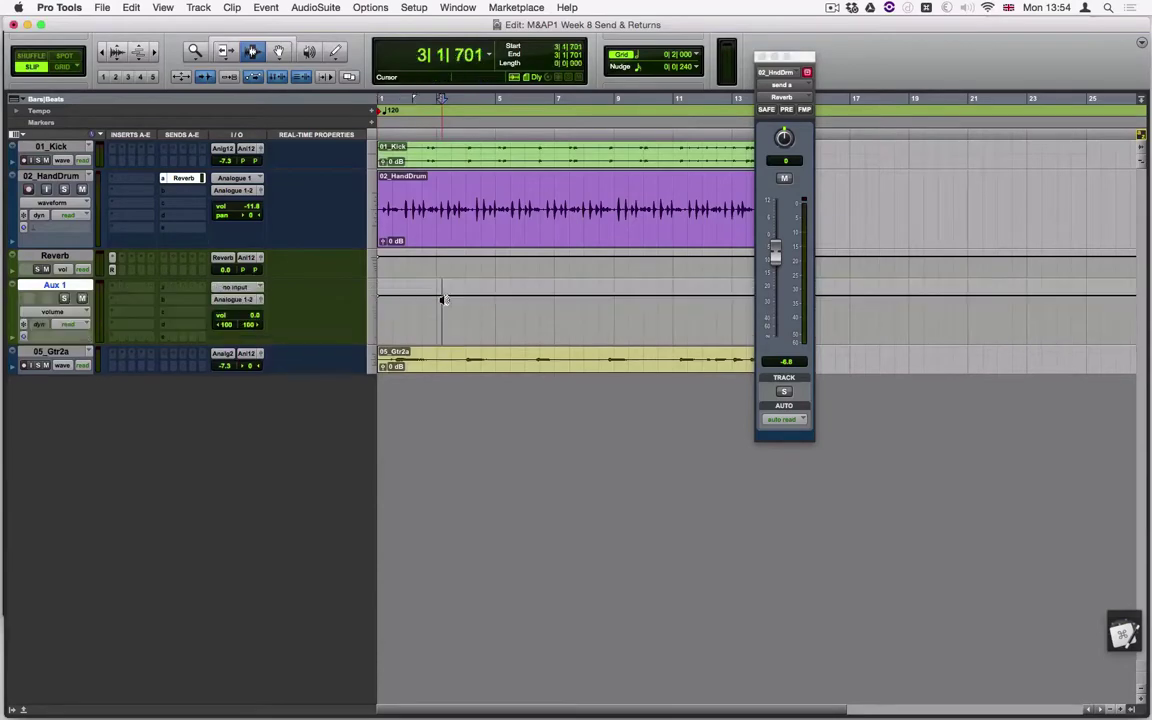
{"action": "key", "text": "ctrl+Down"}
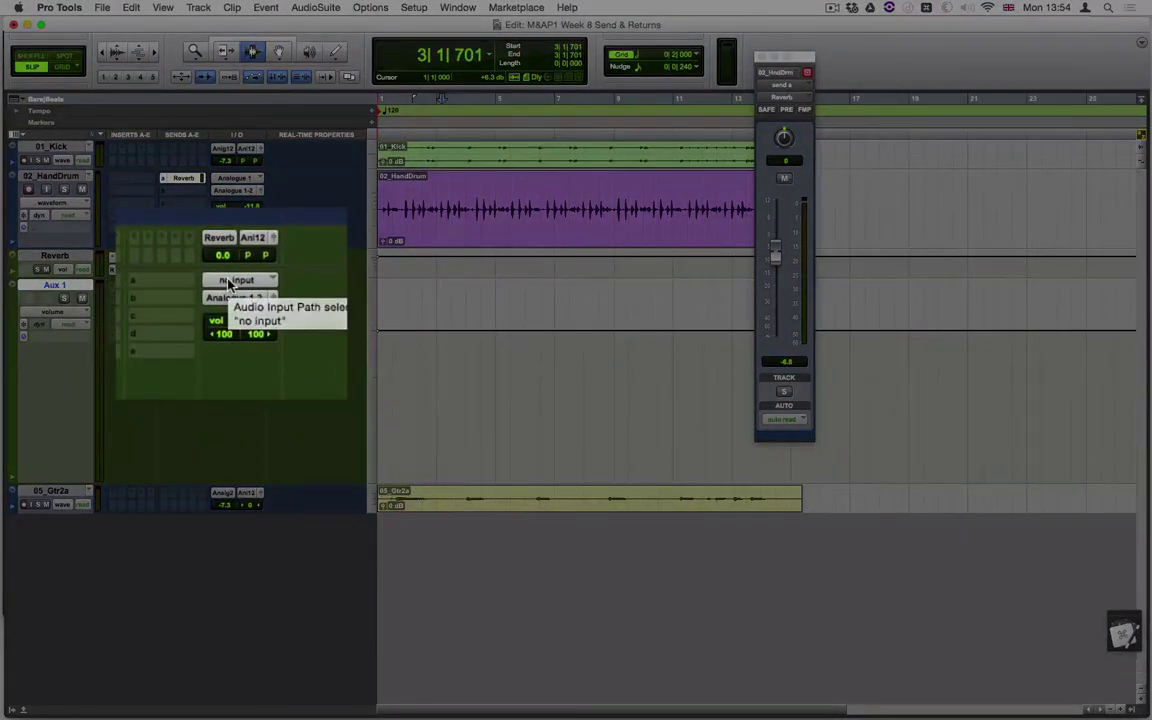
- Set Aux 1's input to Bus 1-2
{"action": "left_click", "coordinate": [229, 283]}
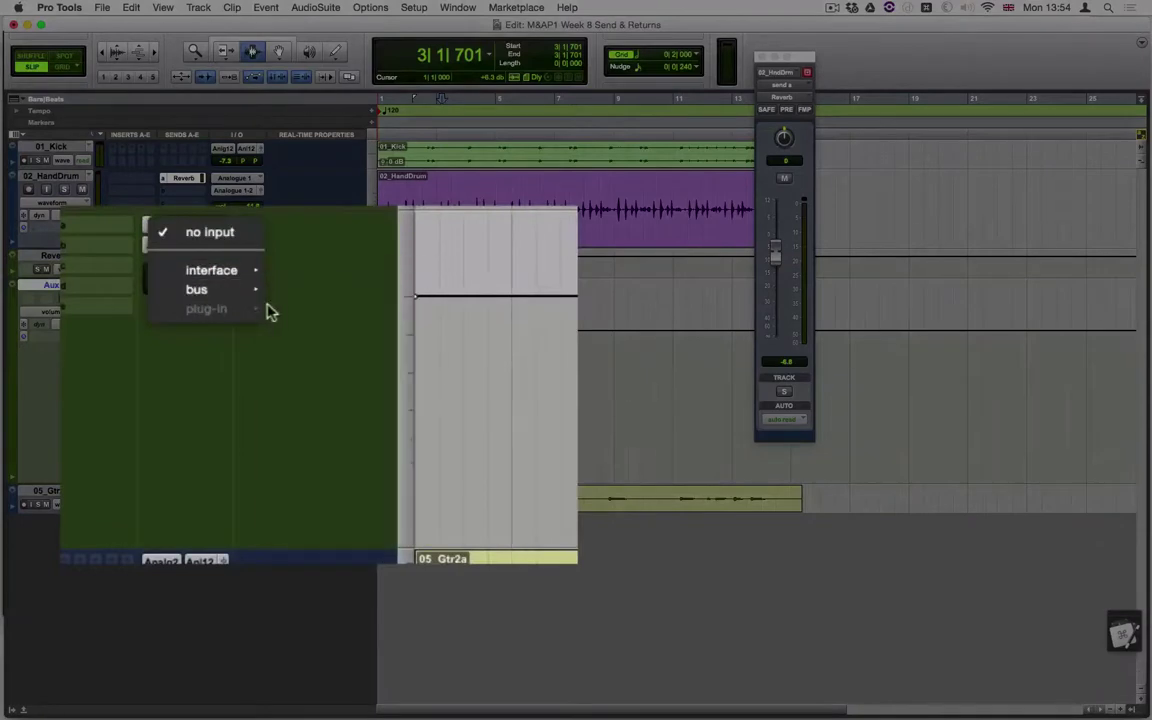
{"action": "mouse_move", "coordinate": [255, 289]}
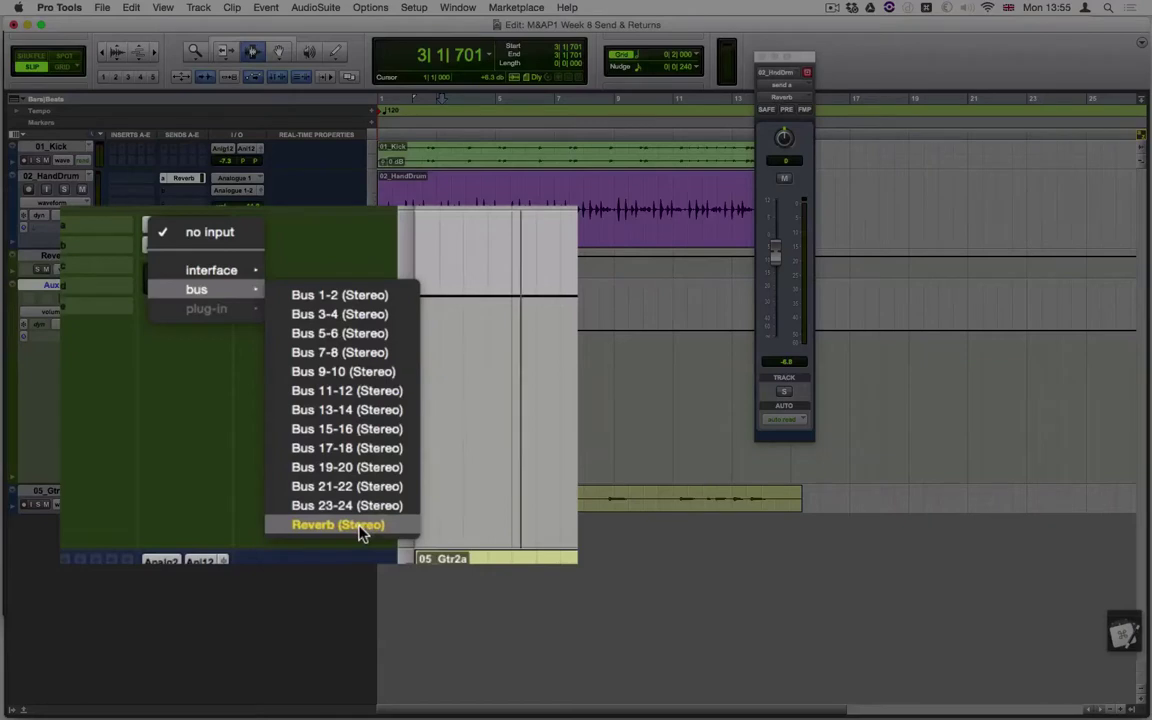
{"action": "left_click", "coordinate": [325, 297]}
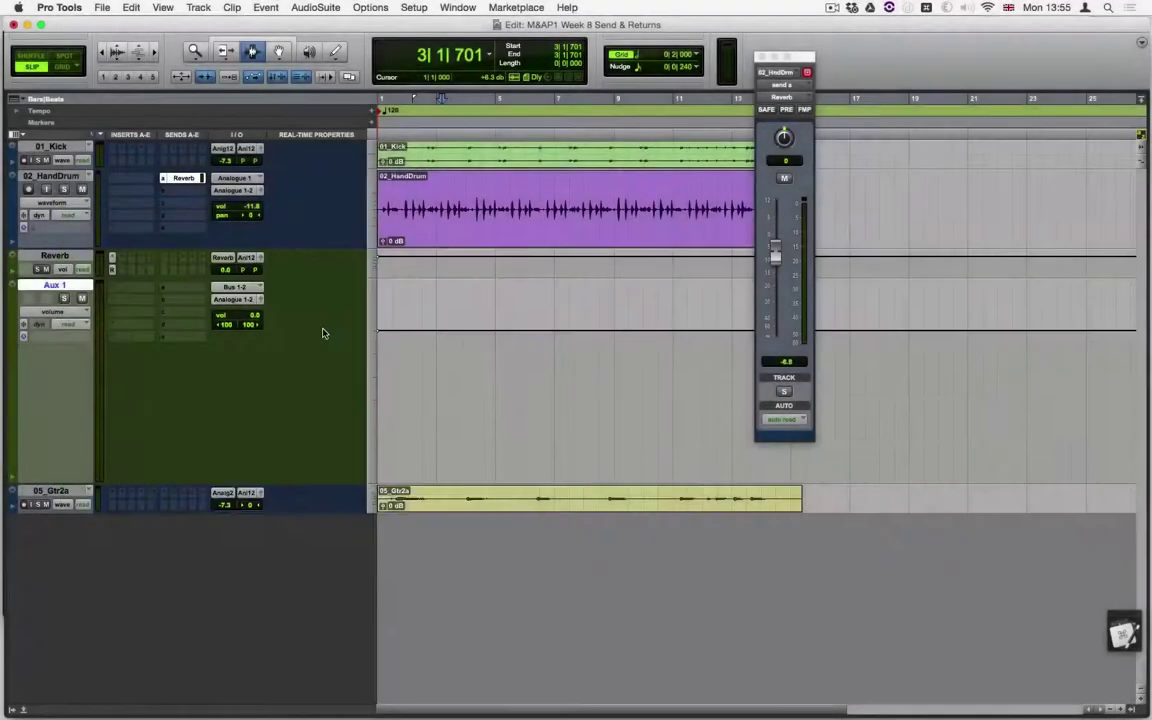
- Route 02_HandDrum's second send, b, to Bus 1-2 (Stereo)
{"action": "left_click", "coordinate": [182, 178]}
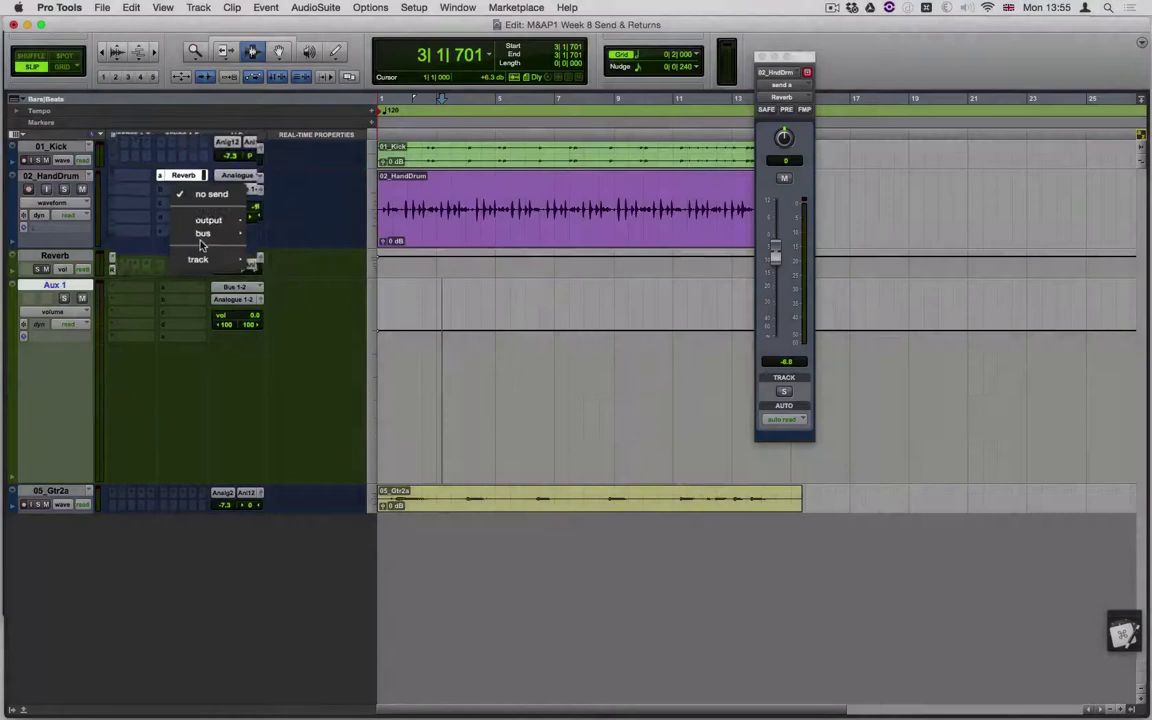
{"action": "mouse_move", "coordinate": [205, 230]}
{"action": "left_click", "coordinate": [284, 233]}
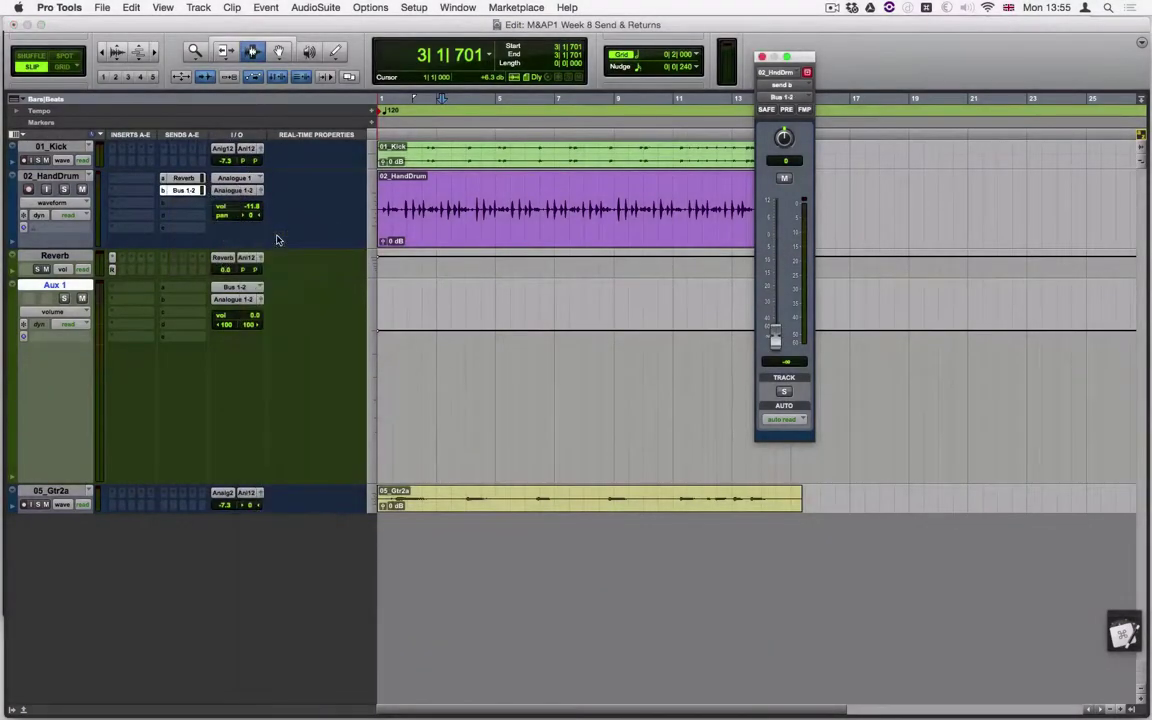
- Insert AIR Dynamic Delay as a multichannel plug-in on Aux 1
{"action": "left_click", "coordinate": [129, 288]}
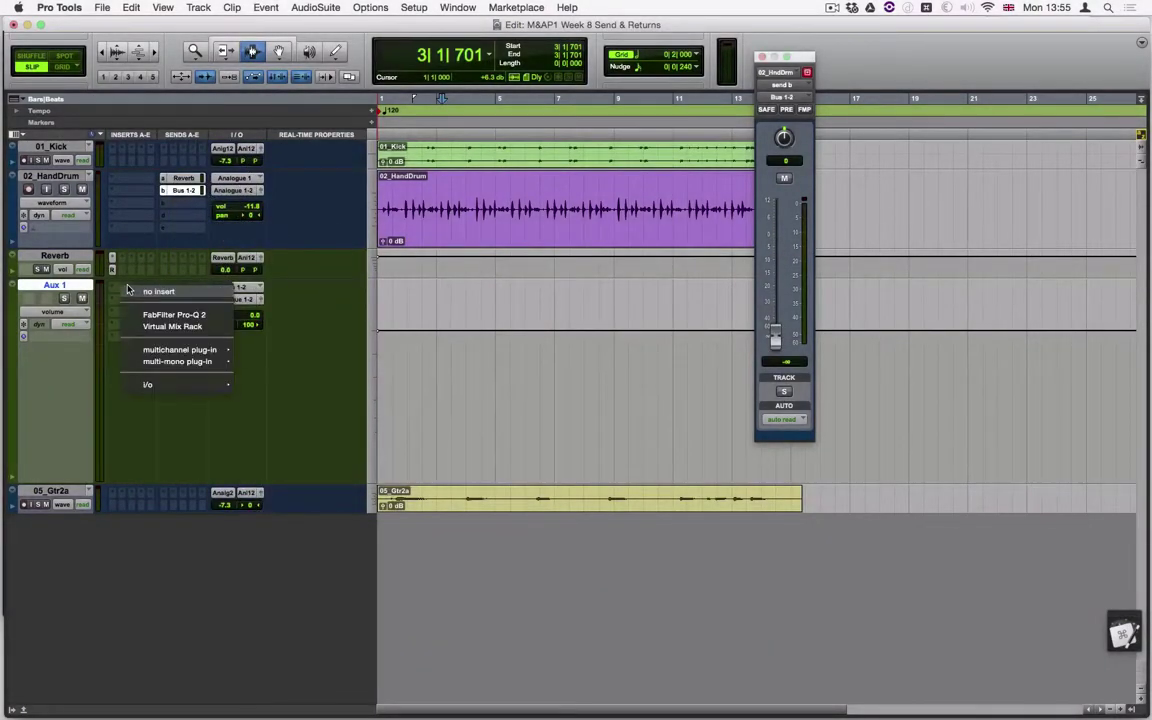
{"action": "mouse_move", "coordinate": [143, 349]}
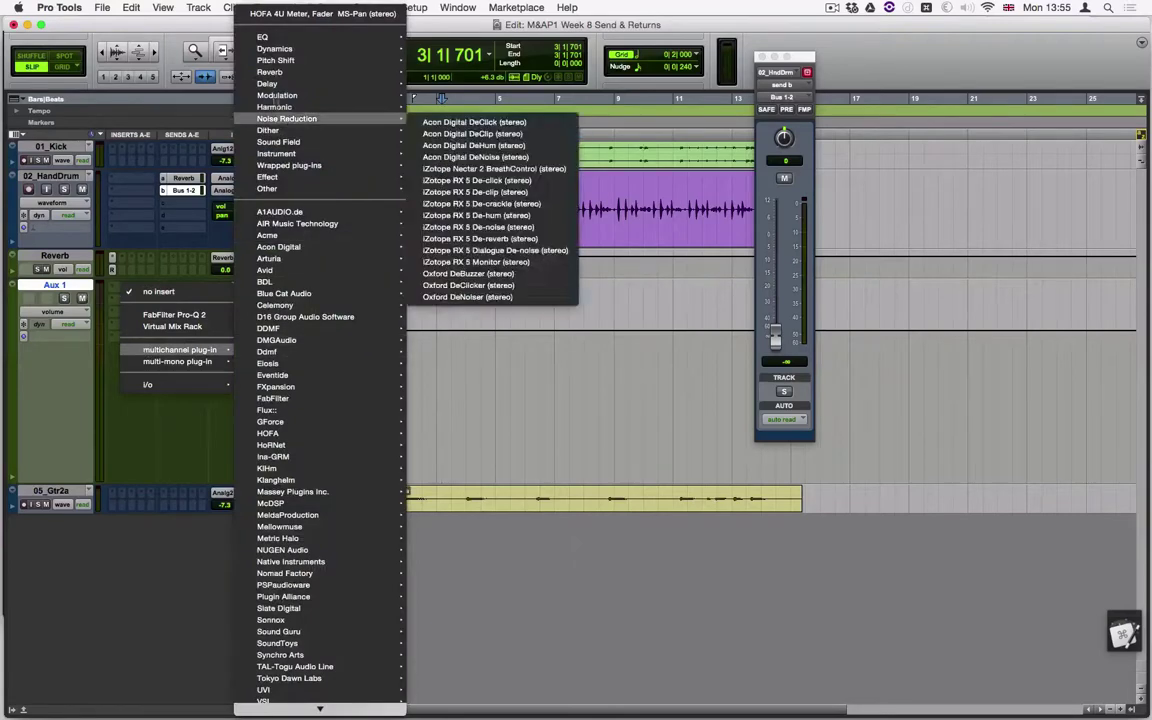
{"action": "mouse_move", "coordinate": [270, 84]}
{"action": "left_click", "coordinate": [470, 87]}
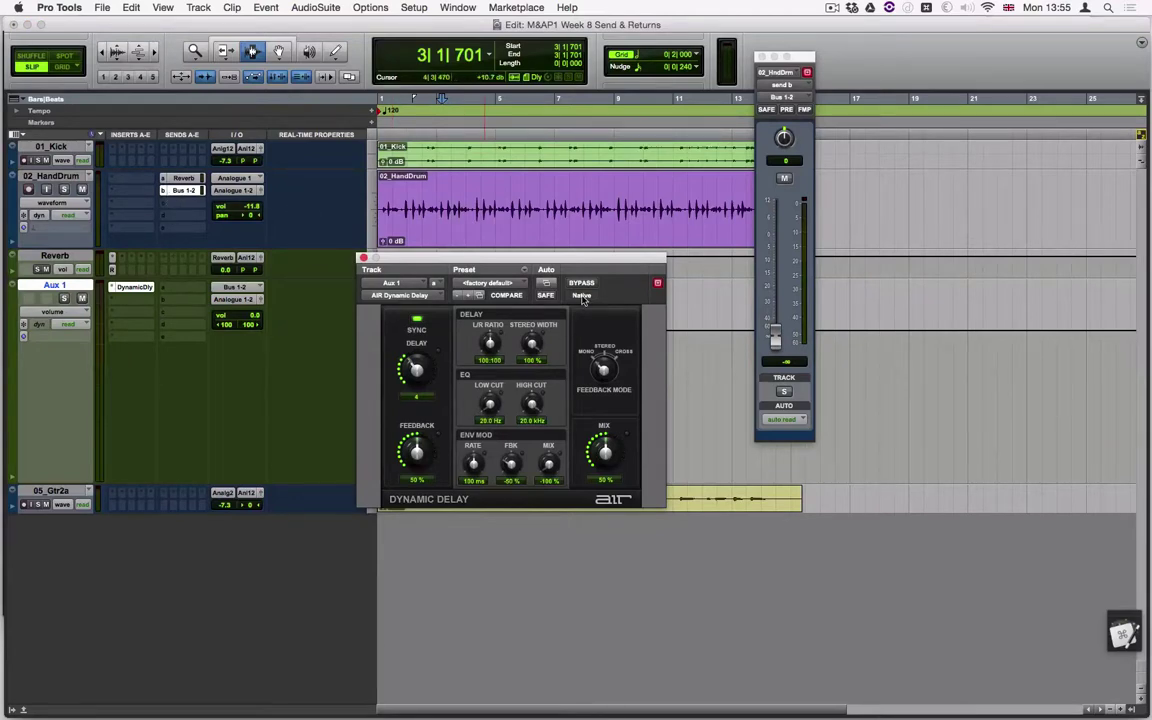
- Raise 02_HandDrum's Bus 1-2 send b to about -1.4 dB during playback
{"action": "left_click", "coordinate": [183, 190]}
{"action": "key", "text": "space"}
{"action": "left_click_drag", "start_coordinate": [775, 336], "coordinate": [774, 240]}
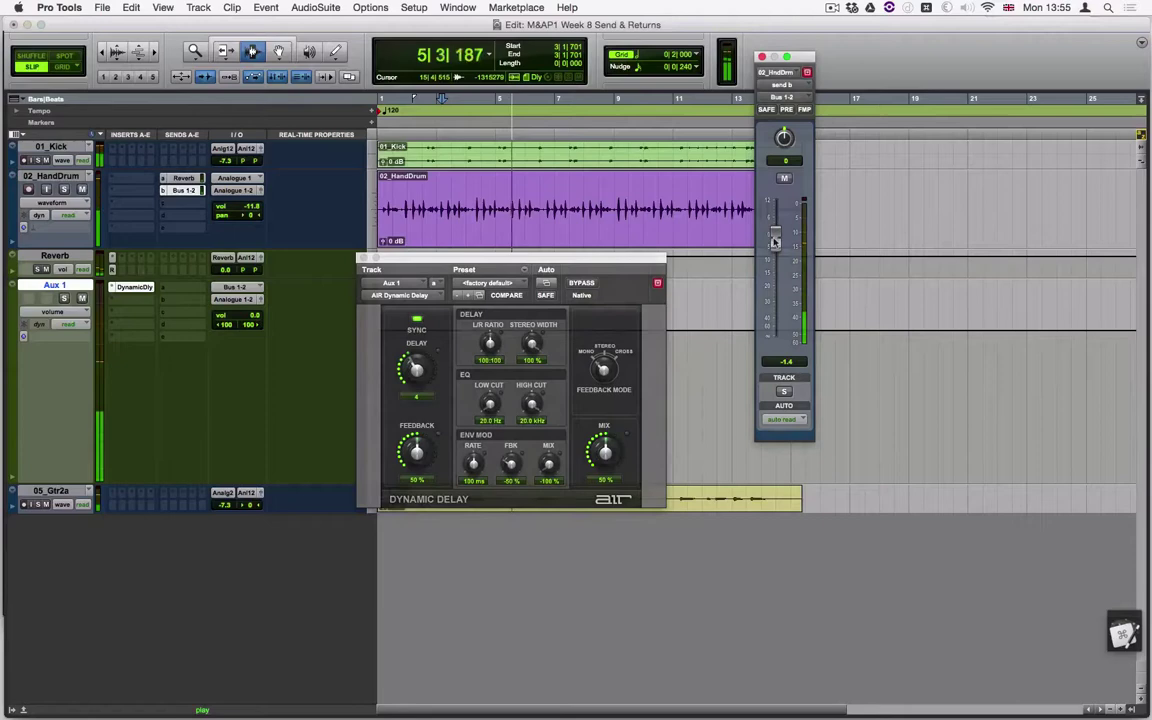
{"action": "key", "text": "space"}
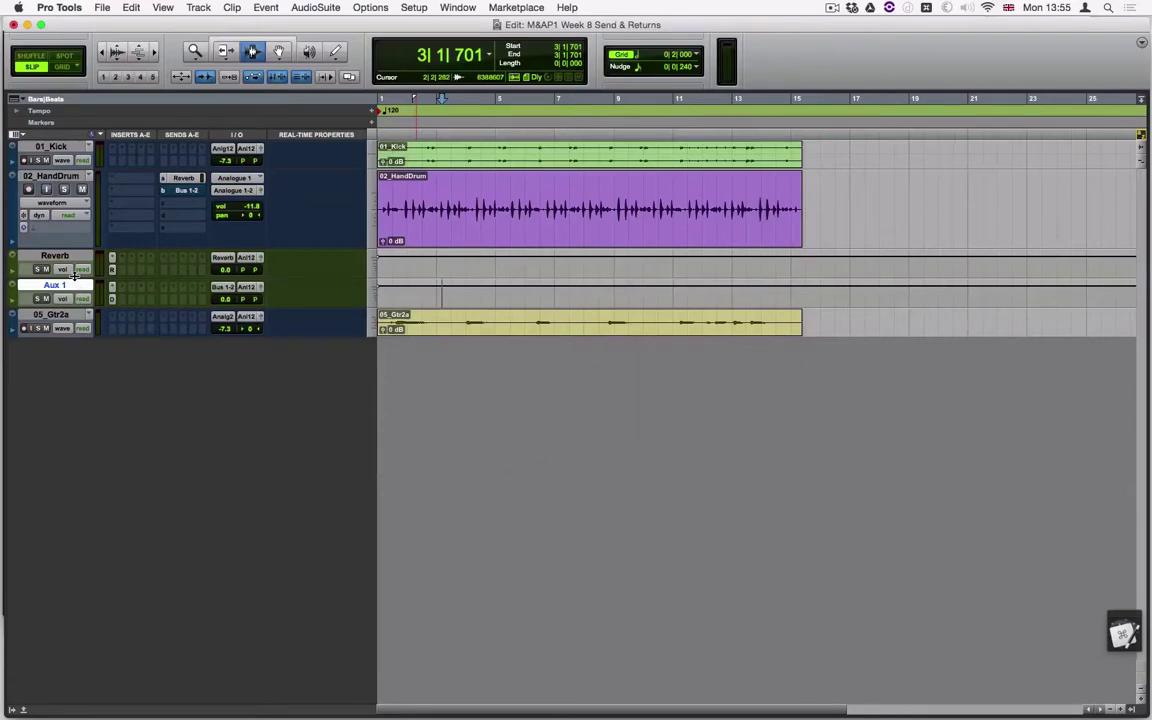
- Solo 02_HandDrum and raise its Reverb send during playback
{"action": "left_click", "coordinate": [64, 190]}
{"action": "left_click", "coordinate": [184, 178]}
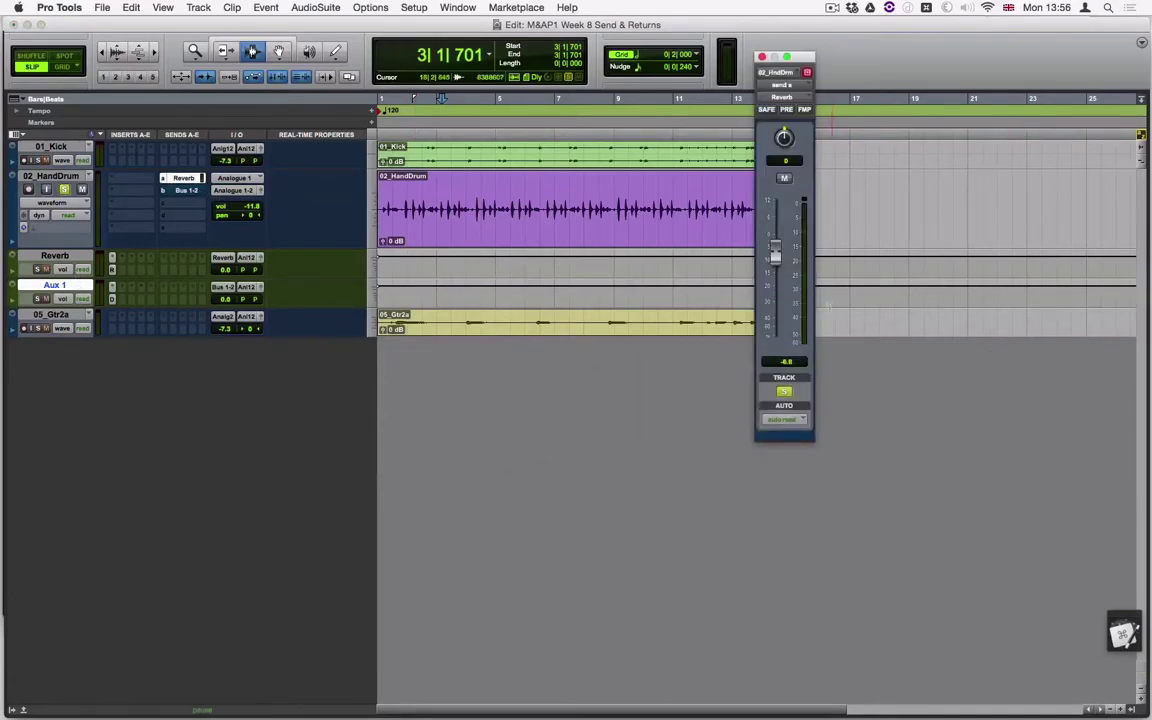
{"action": "key", "text": "space"}
{"action": "left_click_drag", "start_coordinate": [775, 250], "coordinate": [776, 233]}
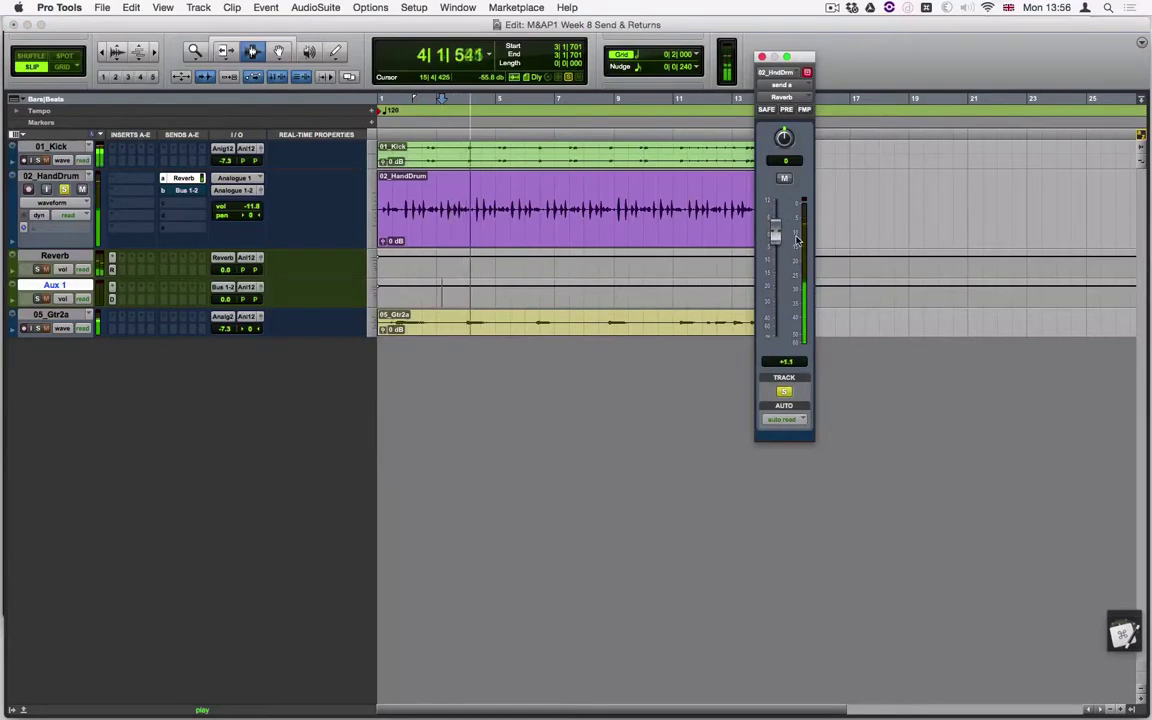
{"action": "key", "text": "space"}
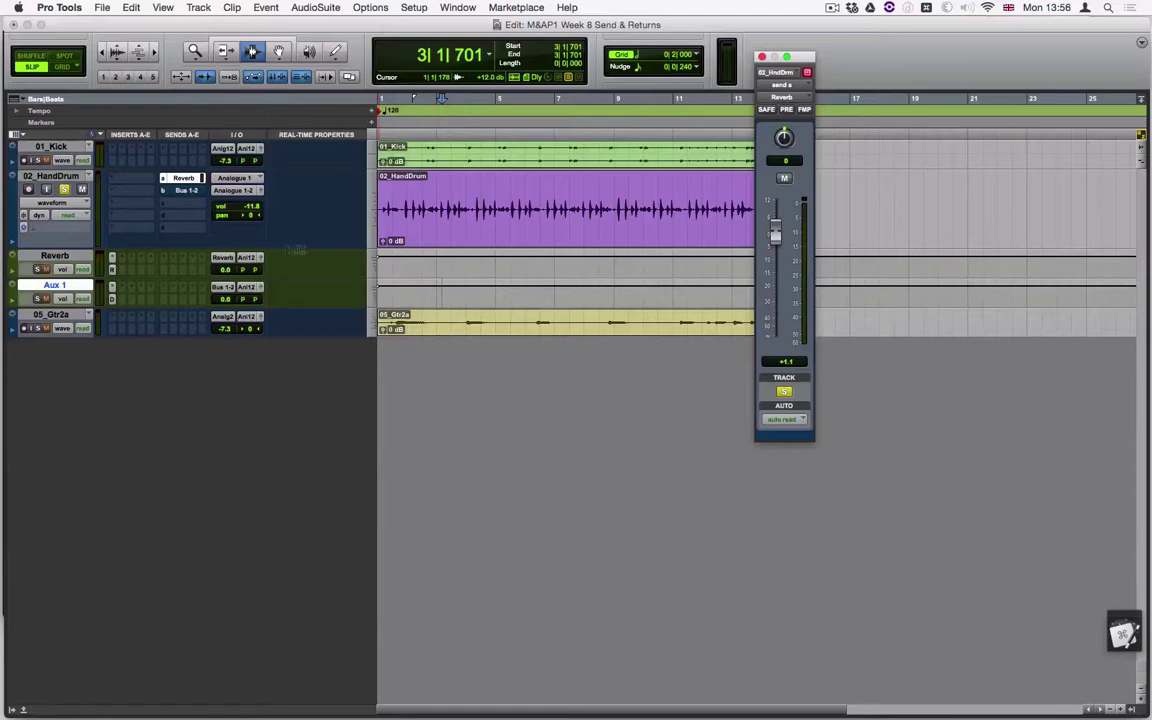
- Enlarge the Reverb track and settle the Reverb send at -0.4 dB during playback
{"action": "left_click", "coordinate": [55, 256]}
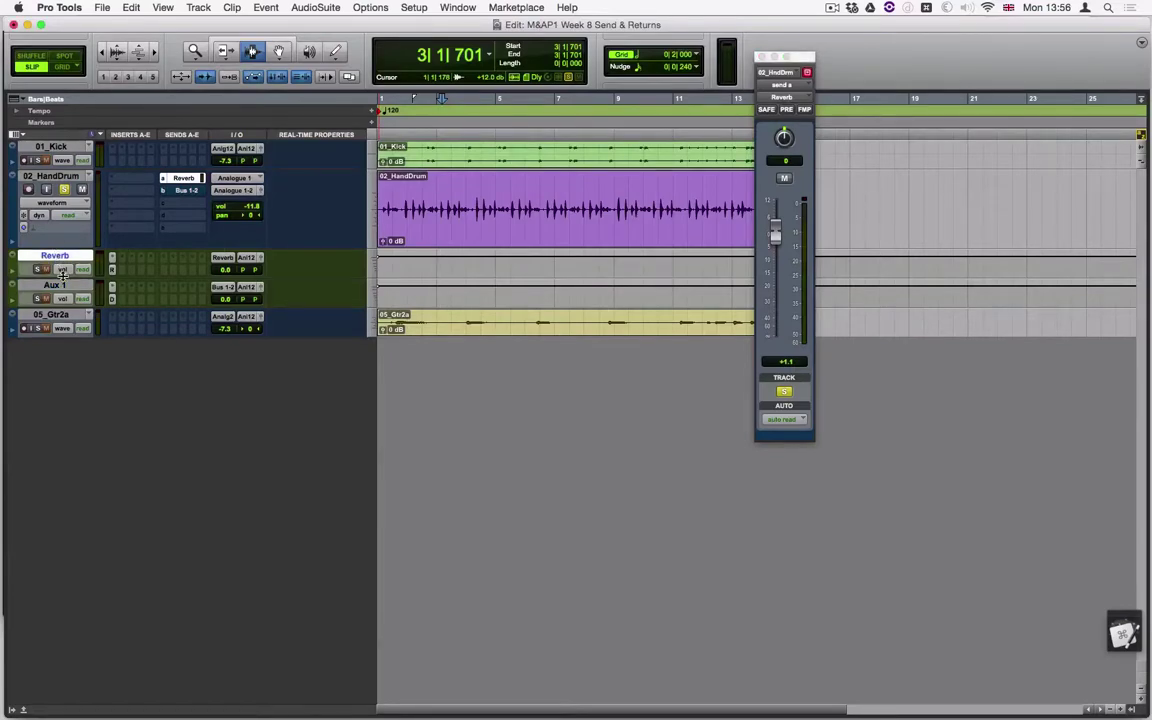
{"action": "left_click_drag", "start_coordinate": [63, 277], "coordinate": [65, 301]}
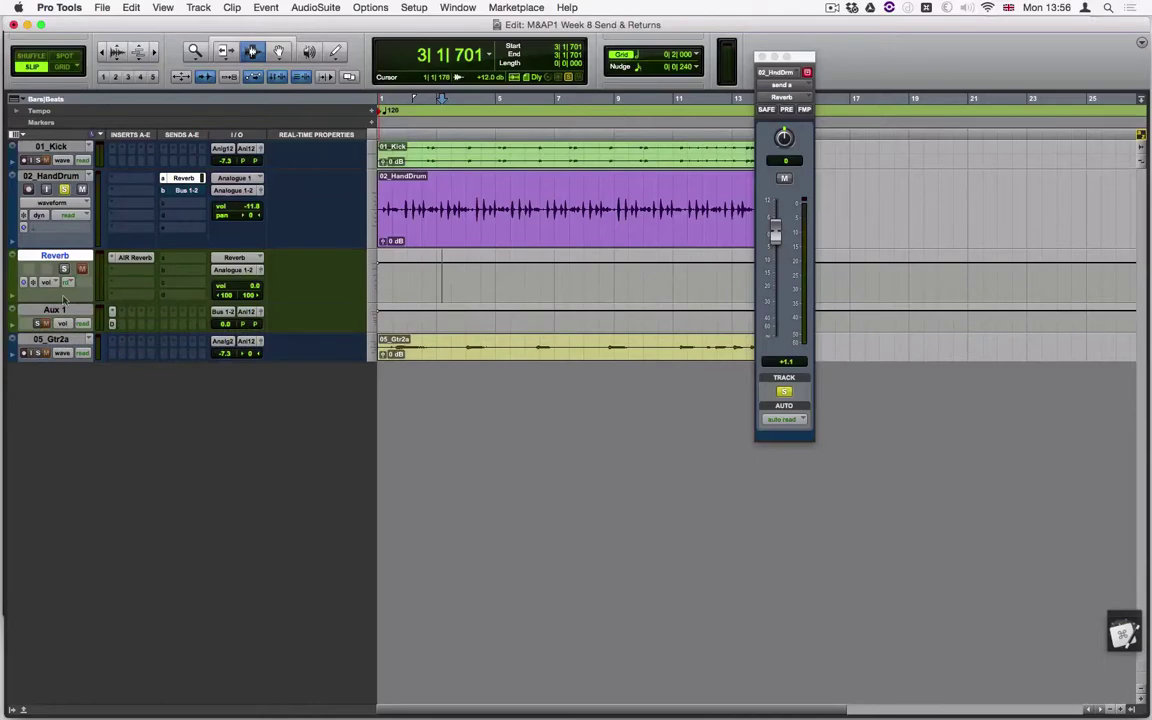
{"action": "key", "text": "super"}
{"action": "key", "text": "space"}
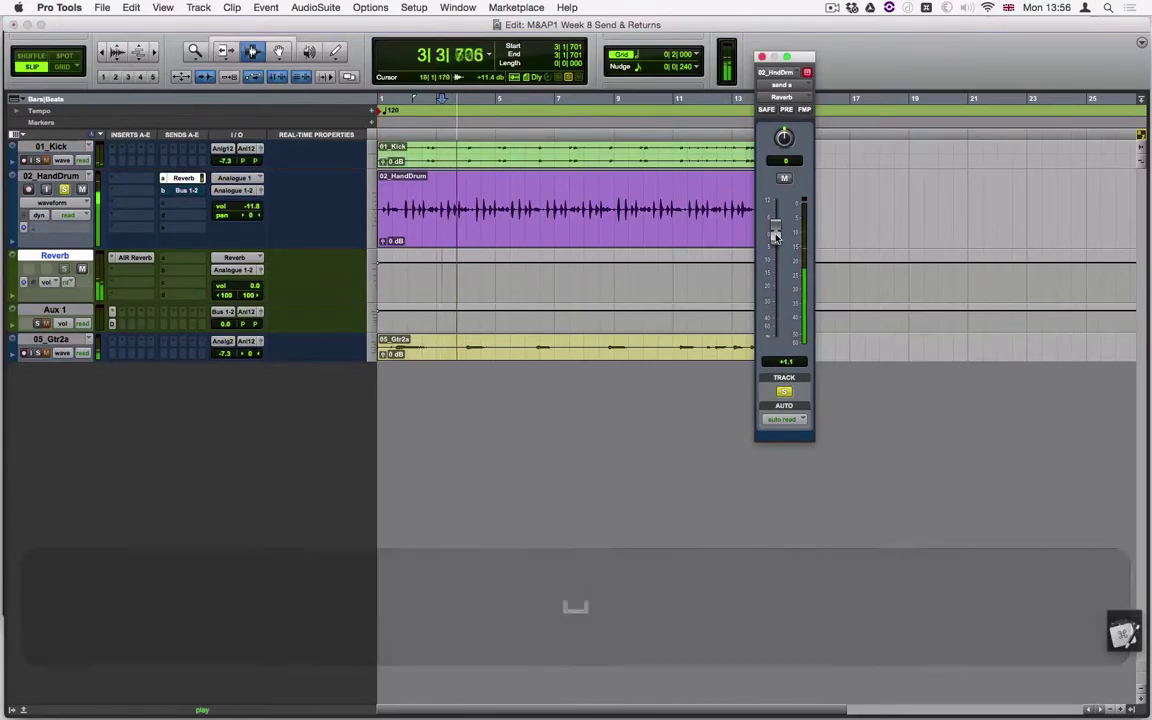
{"action": "mouse_move", "coordinate": [775, 237]}
{"action": "left_mouse_down"}
{"action": "mouse_move", "coordinate": [775, 316]}
{"action": "mouse_move", "coordinate": [777, 240]}
{"action": "left_mouse_up"}
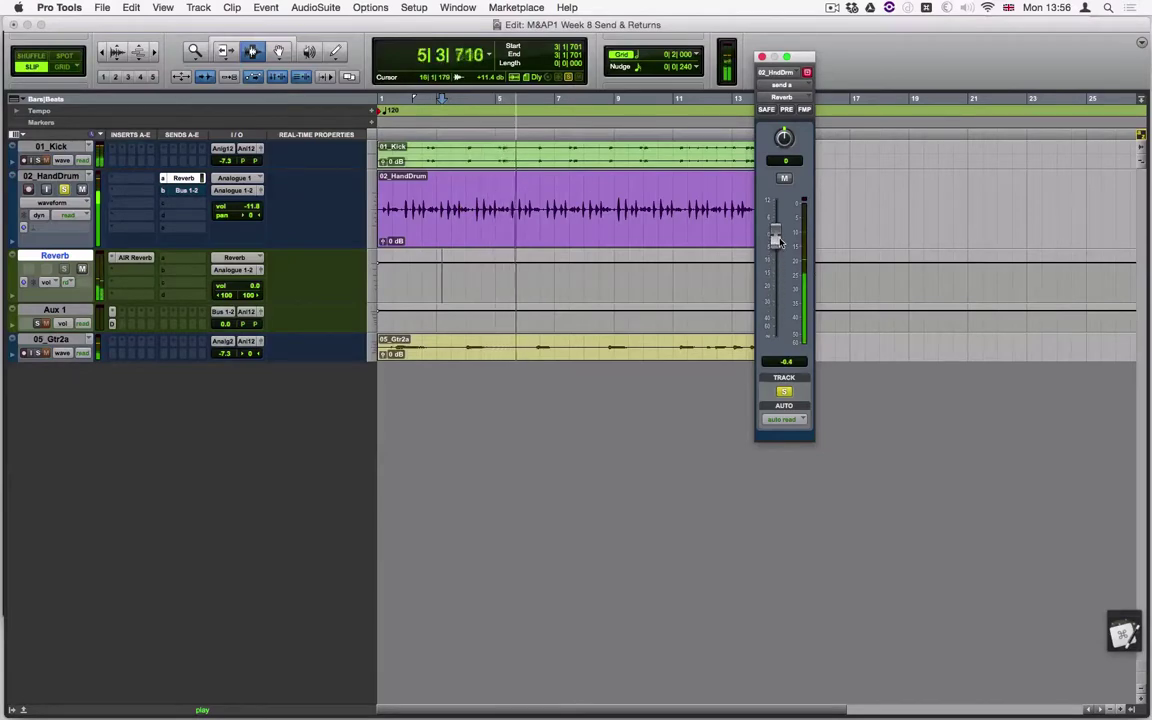
{"action": "key", "text": "space"}
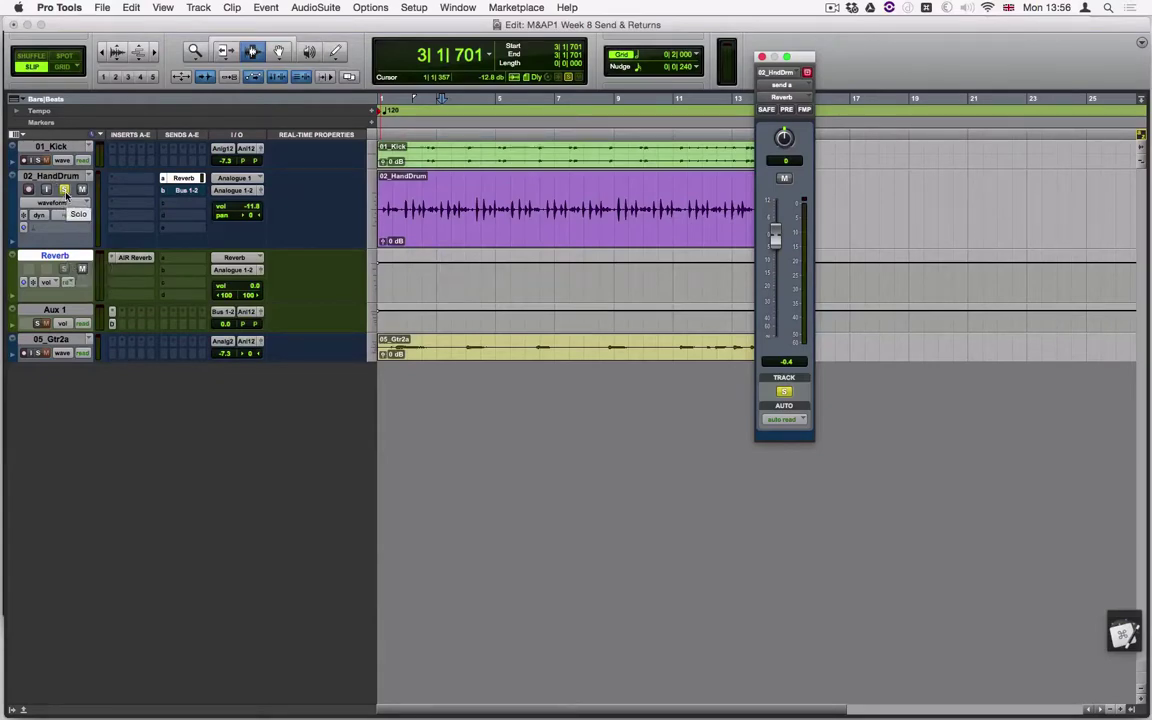
- Unsolo 02_HandDrum, move 05_Gtr2a below it, and select 05_Gtr2a, 02_HandDrum and 01_Kick
{"action": "left_click", "coordinate": [64, 190]}
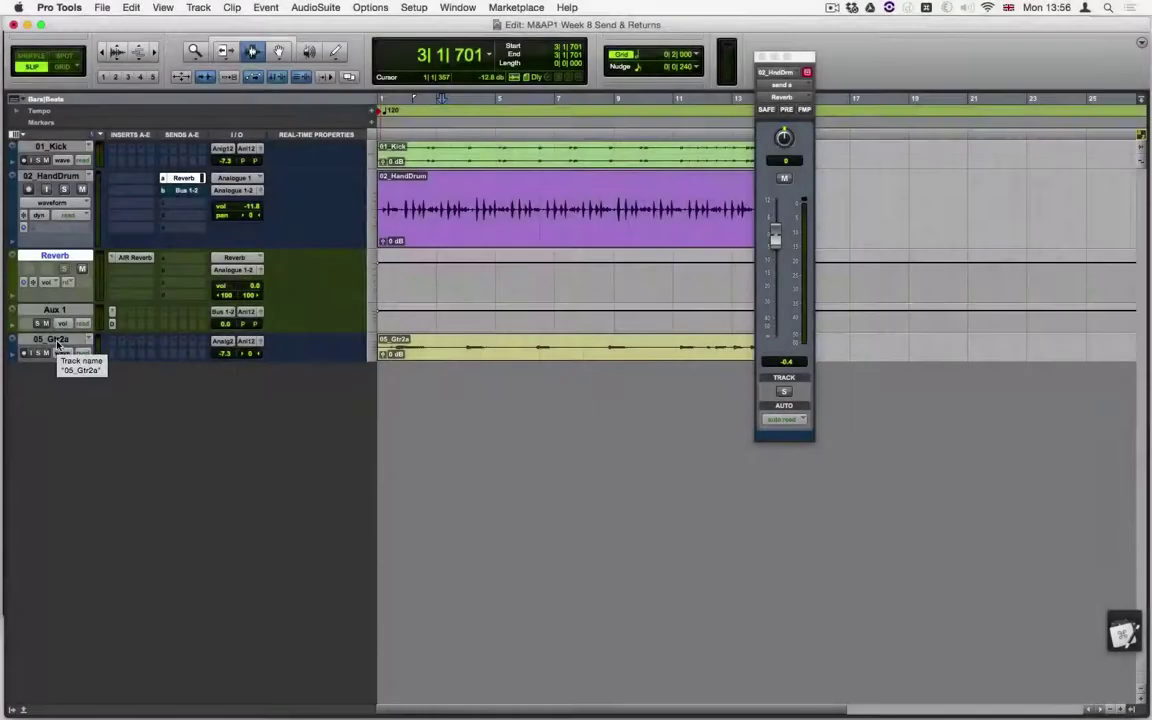
{"action": "left_click_drag", "start_coordinate": [58, 345], "coordinate": [45, 260]}
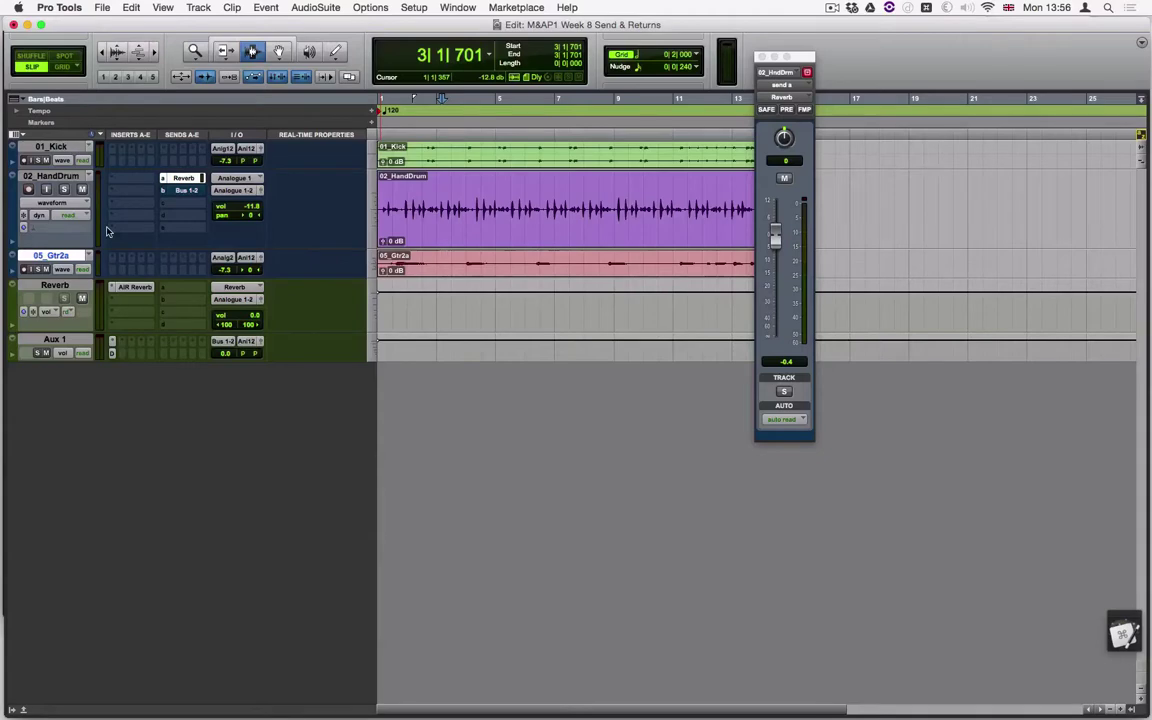
{"action": "left_click", "coordinate": [70, 176], "text": "shift"}
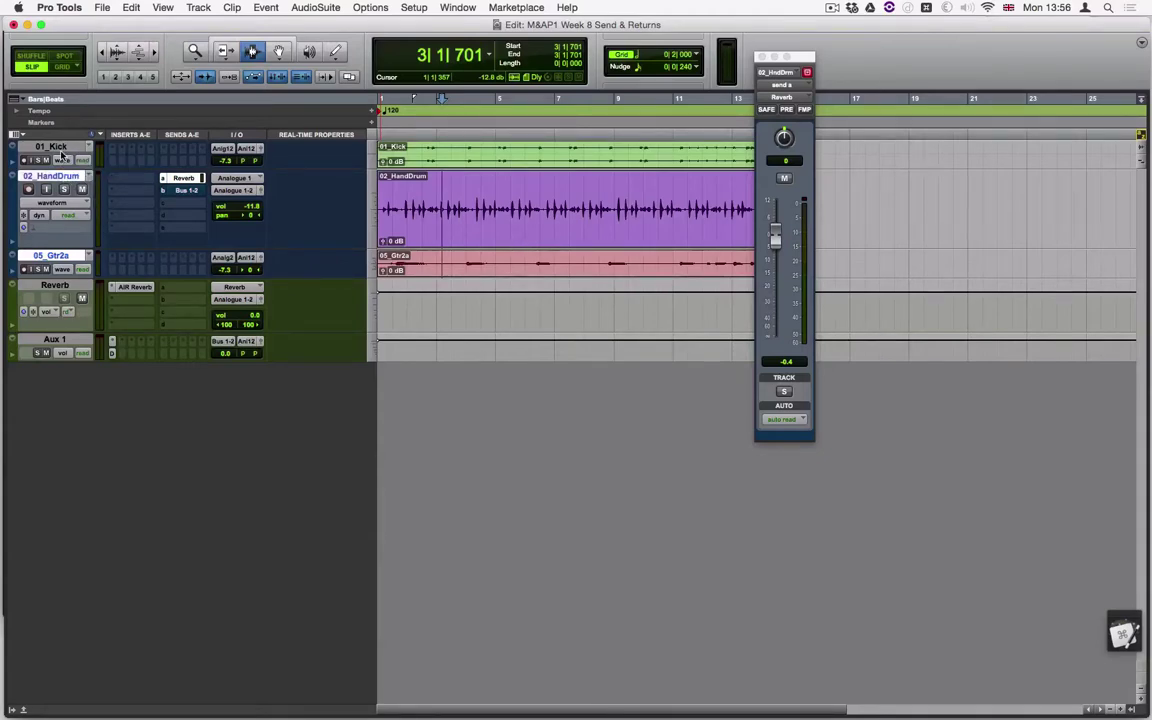
{"action": "left_click", "coordinate": [60, 148], "text": "shift"}
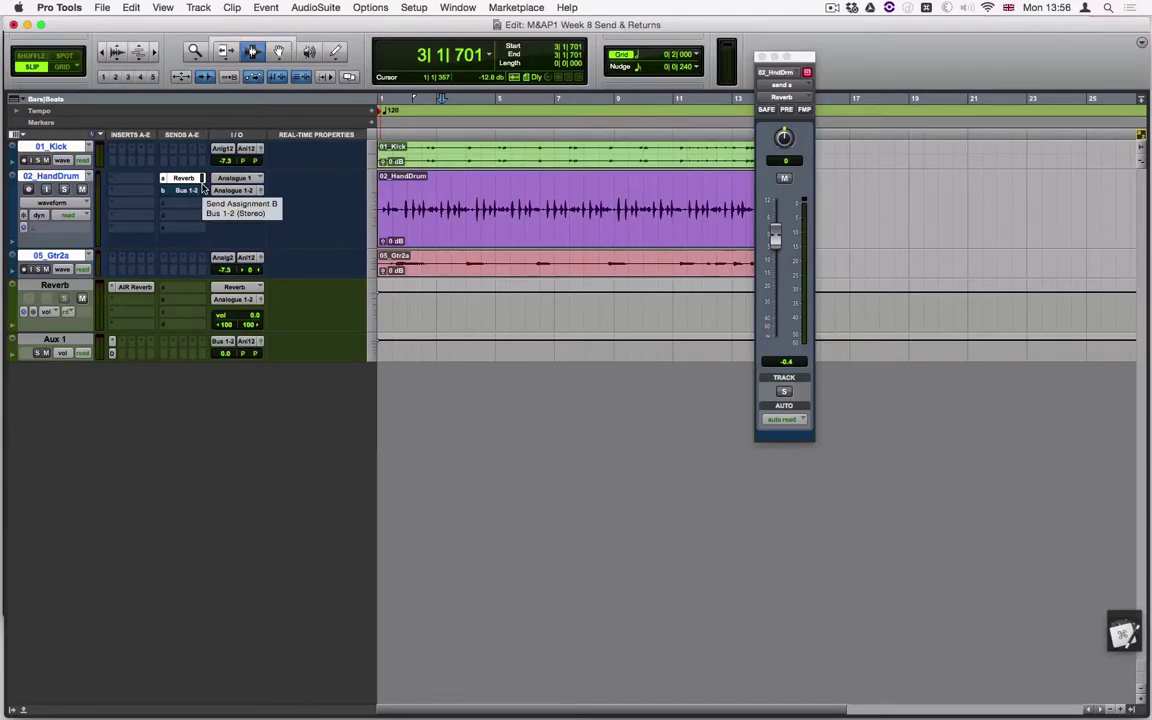
- Route all three selected tracks' outputs to Bus 3-4 (Stereo) at once
{"action": "key", "text": "alt+shift"}
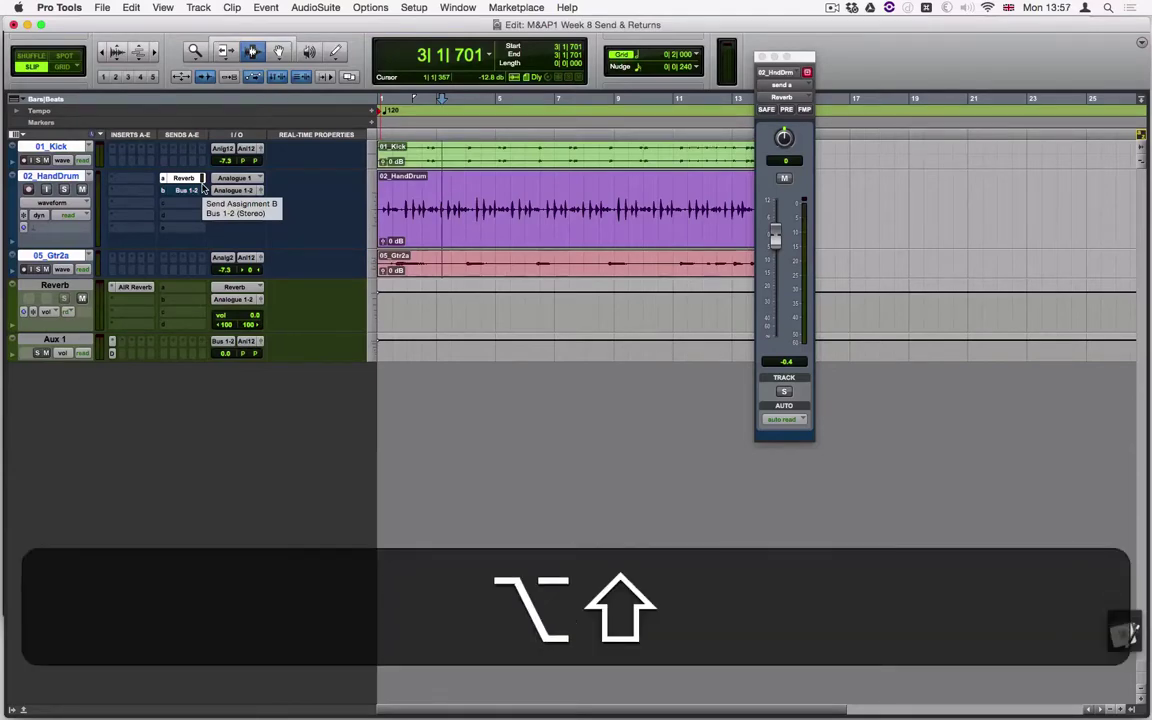
{"action": "left_click", "coordinate": [234, 189], "text": "alt+shift"}
{"action": "mouse_move", "coordinate": [231, 205]}
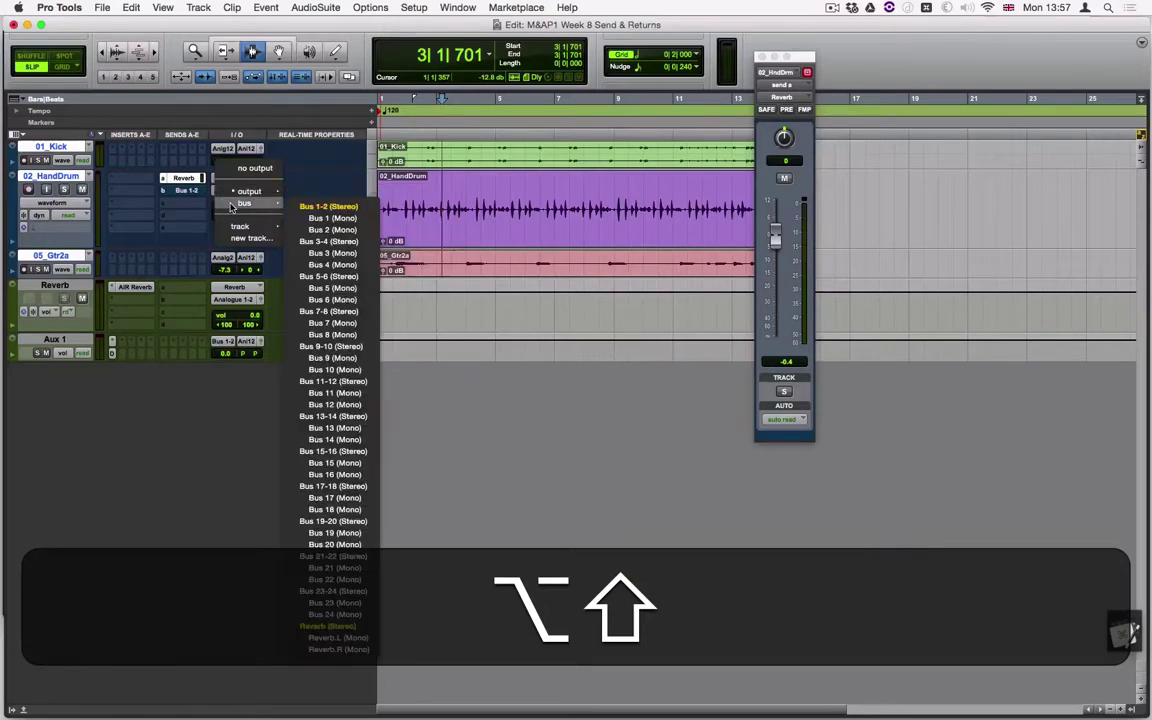
{"action": "left_click", "coordinate": [337, 243]}
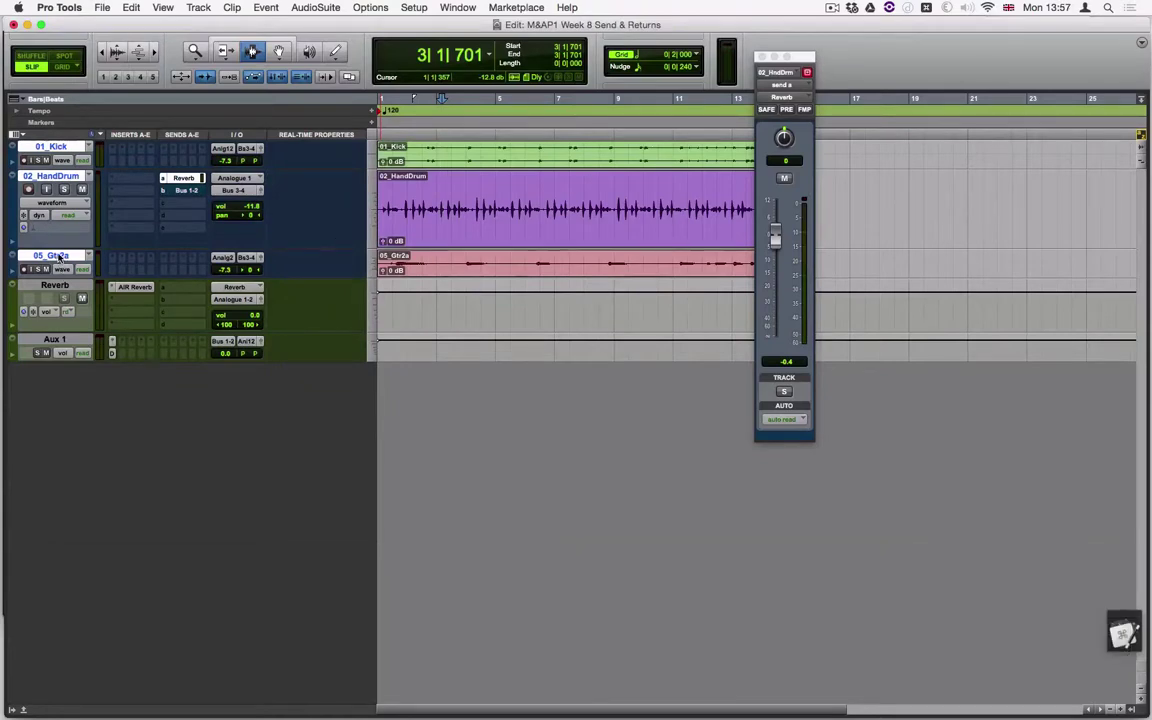
- Create another new stereo Aux Input track
{"action": "key", "text": "super+shift+n"}
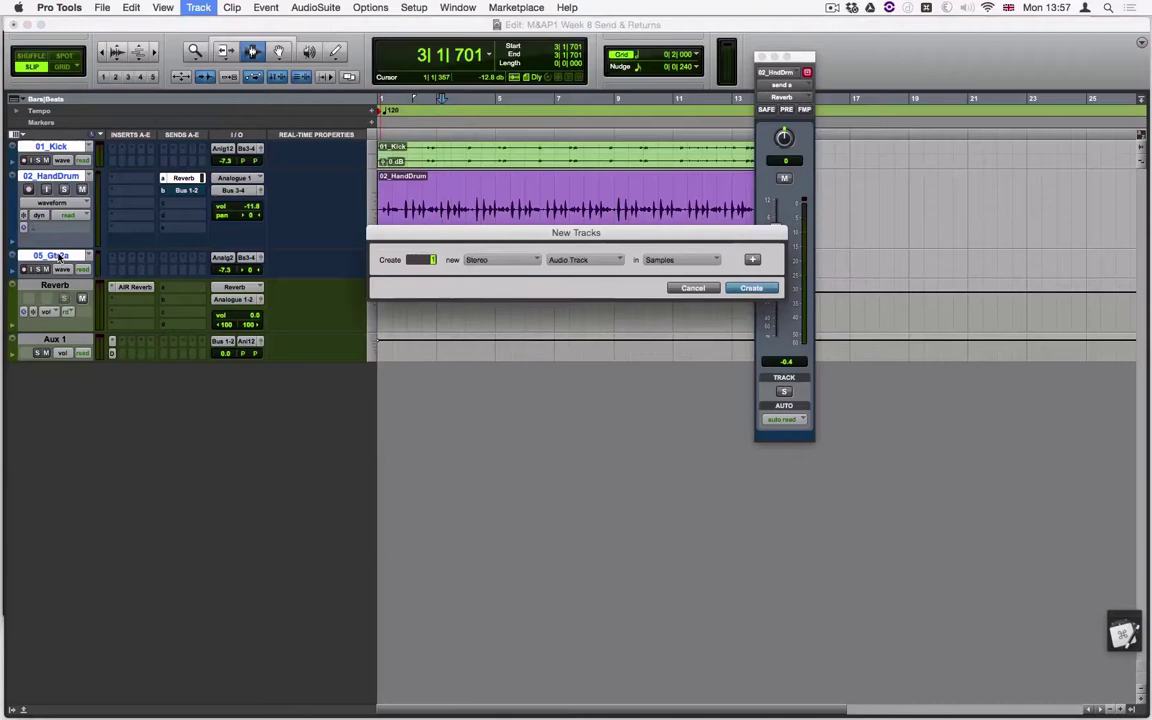
{"action": "key", "text": "super+Down"}
{"action": "key", "text": "Return"}
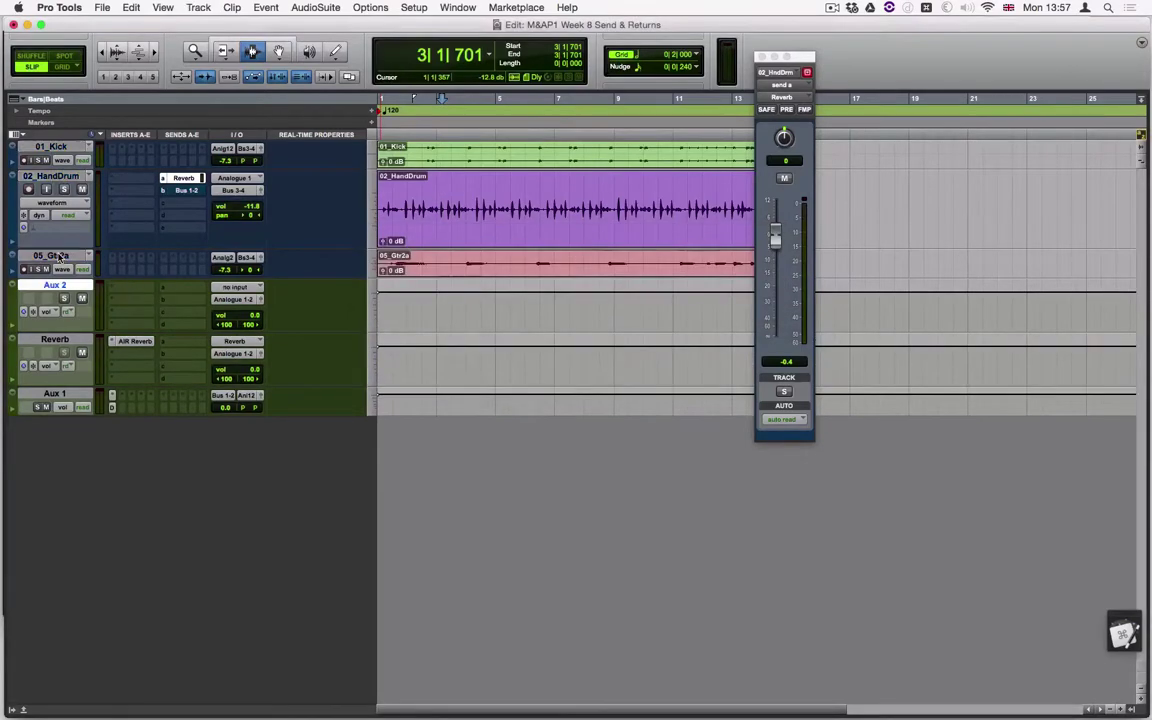
- Rename the new aux track to 'Mix bus' and start playback
{"action": "double_click", "coordinate": [68, 287]}
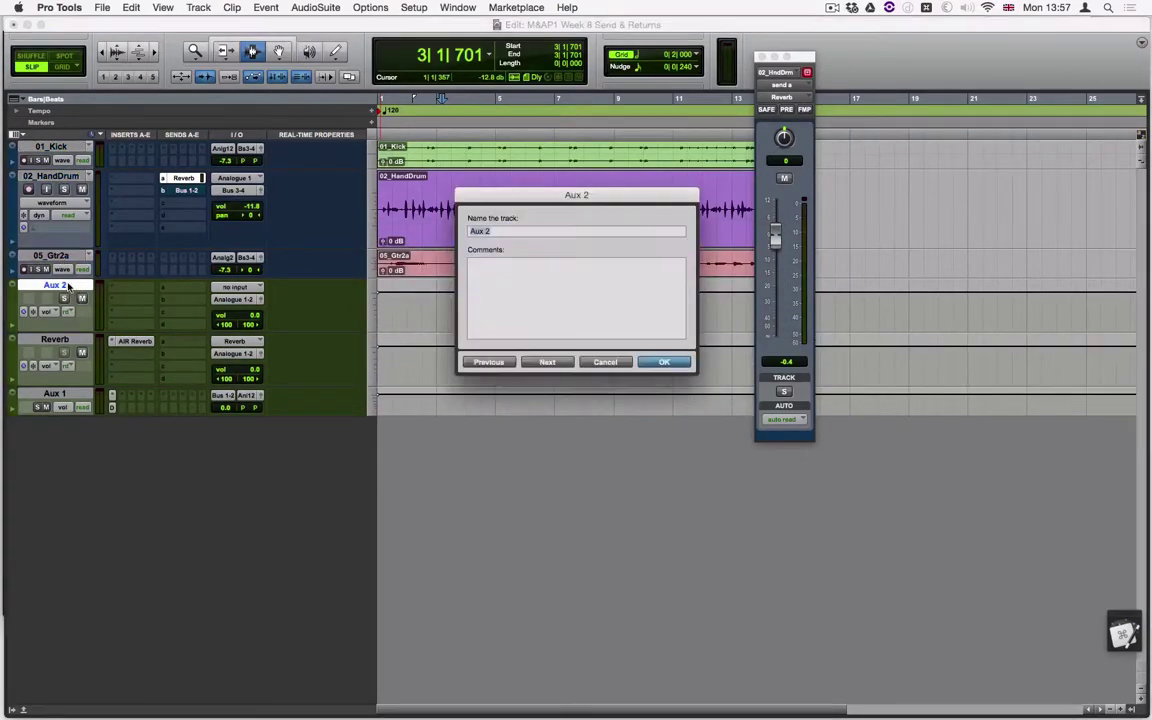
{"action": "type", "text": "M"}
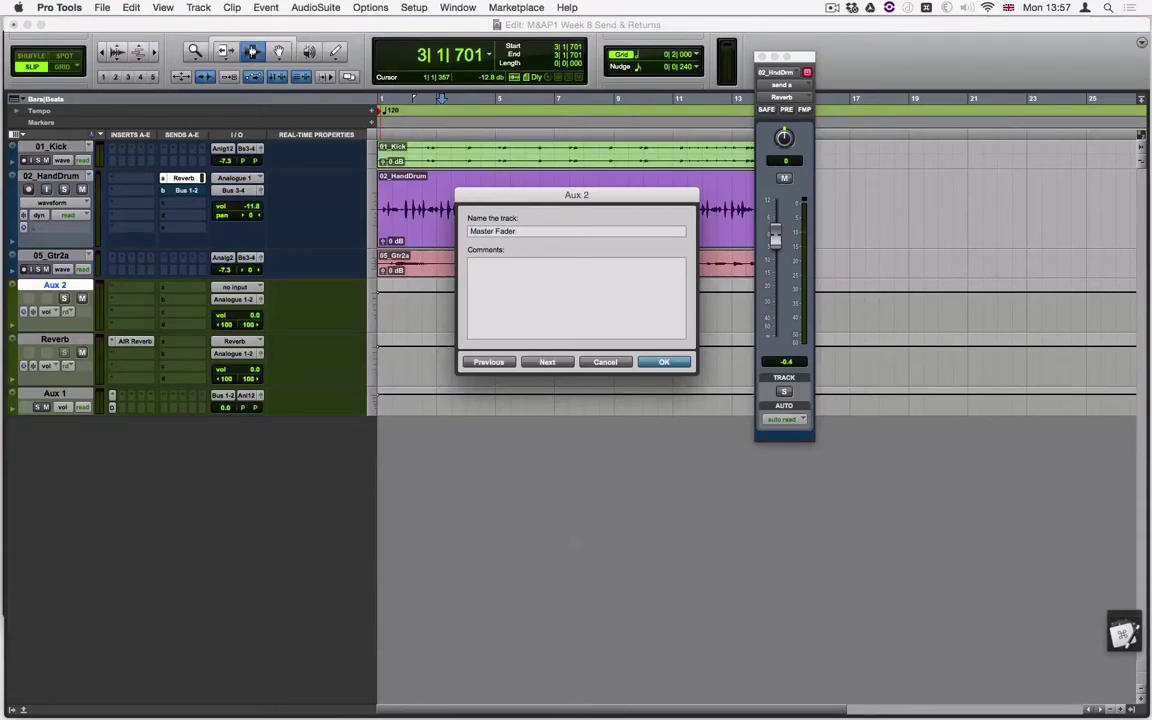
{"action": "type", "text": "aster Fader"}
{"action": "key", "text": "super+Left"}
{"action": "key", "text": "super+Right"}
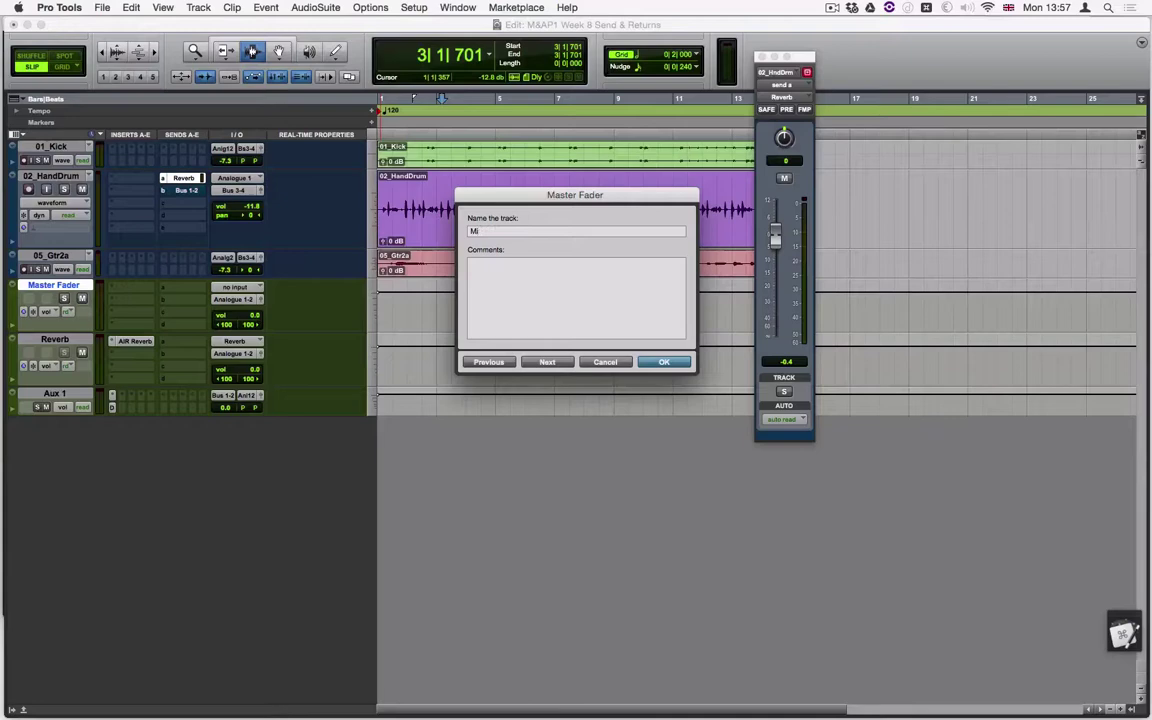
{"action": "key", "text": "Return"}
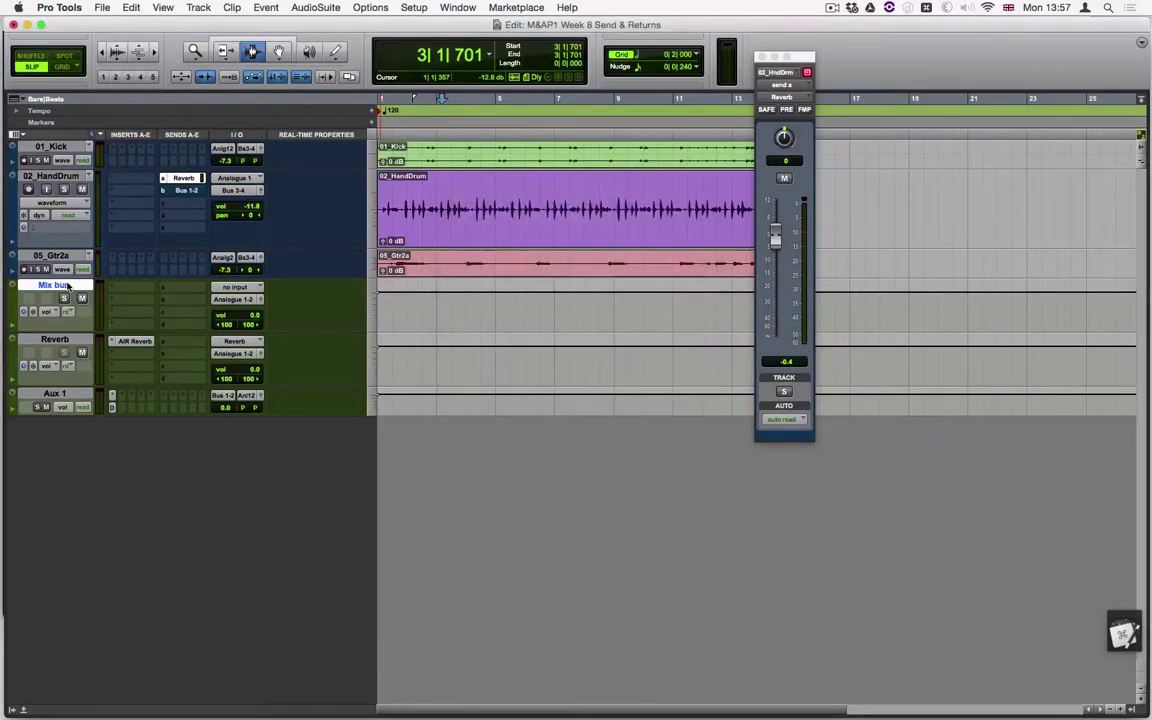
{"action": "key", "text": "space"}
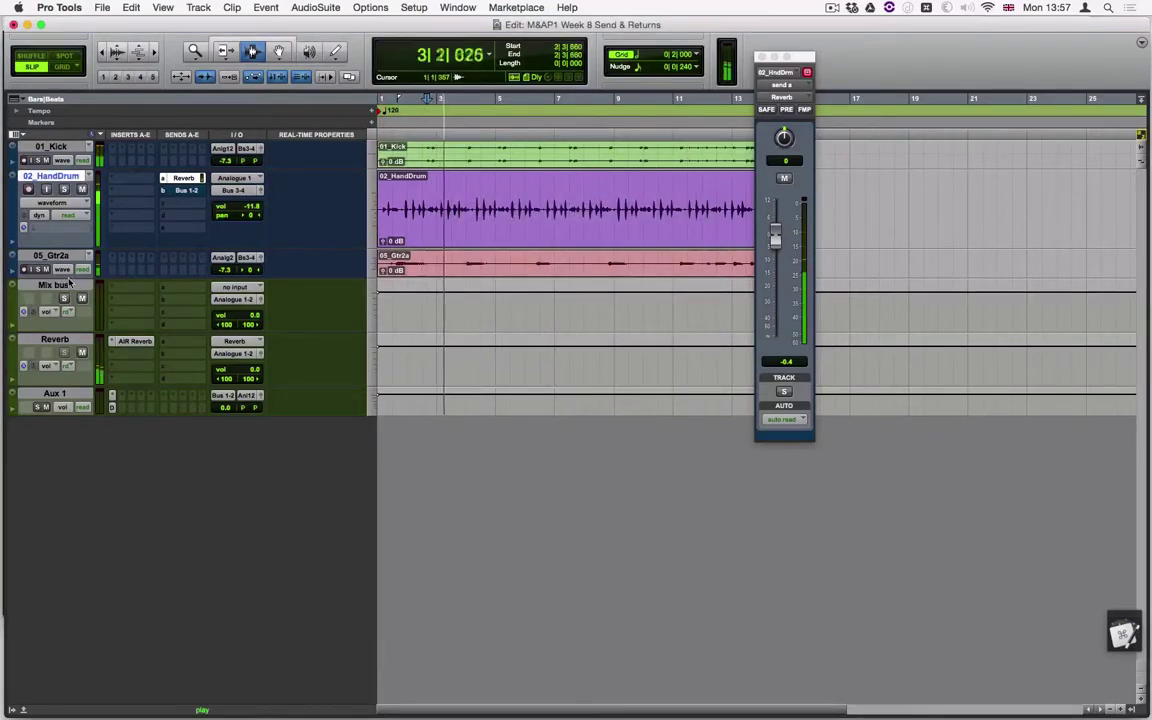
- Set the Mix bus aux input to Bus 3-4 and play back to hear it
{"action": "key", "text": "space"}
{"action": "left_click", "coordinate": [224, 290]}
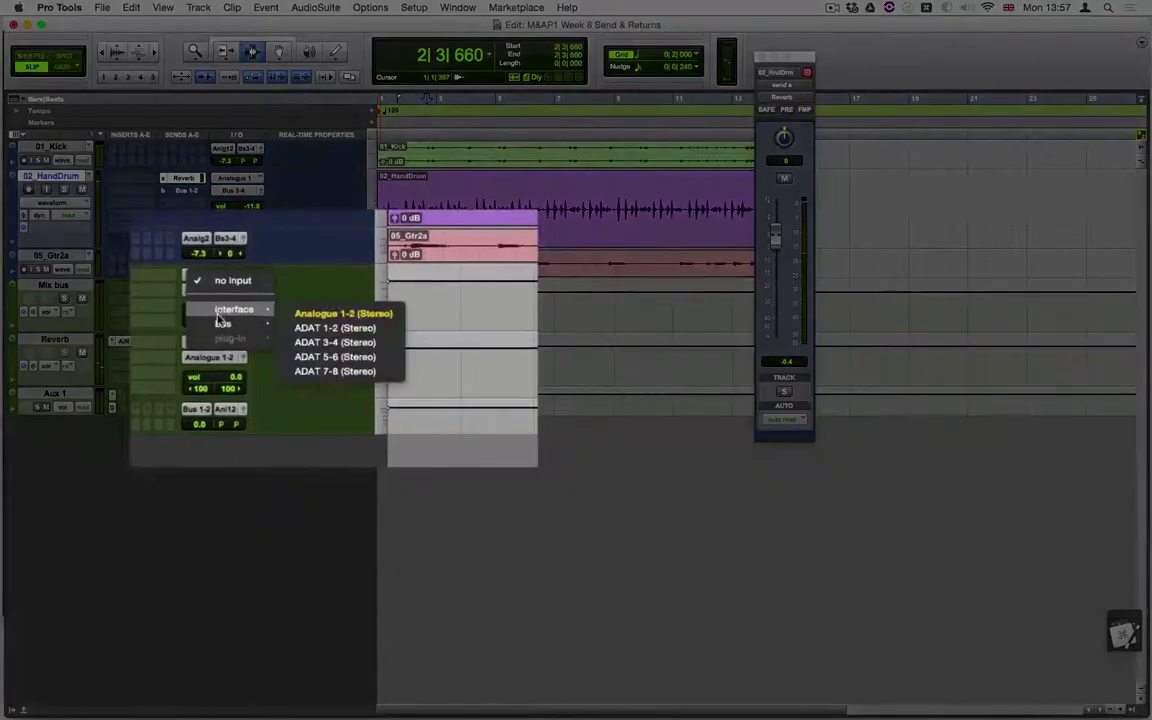
{"action": "mouse_move", "coordinate": [241, 325]}
{"action": "left_click", "coordinate": [330, 342]}
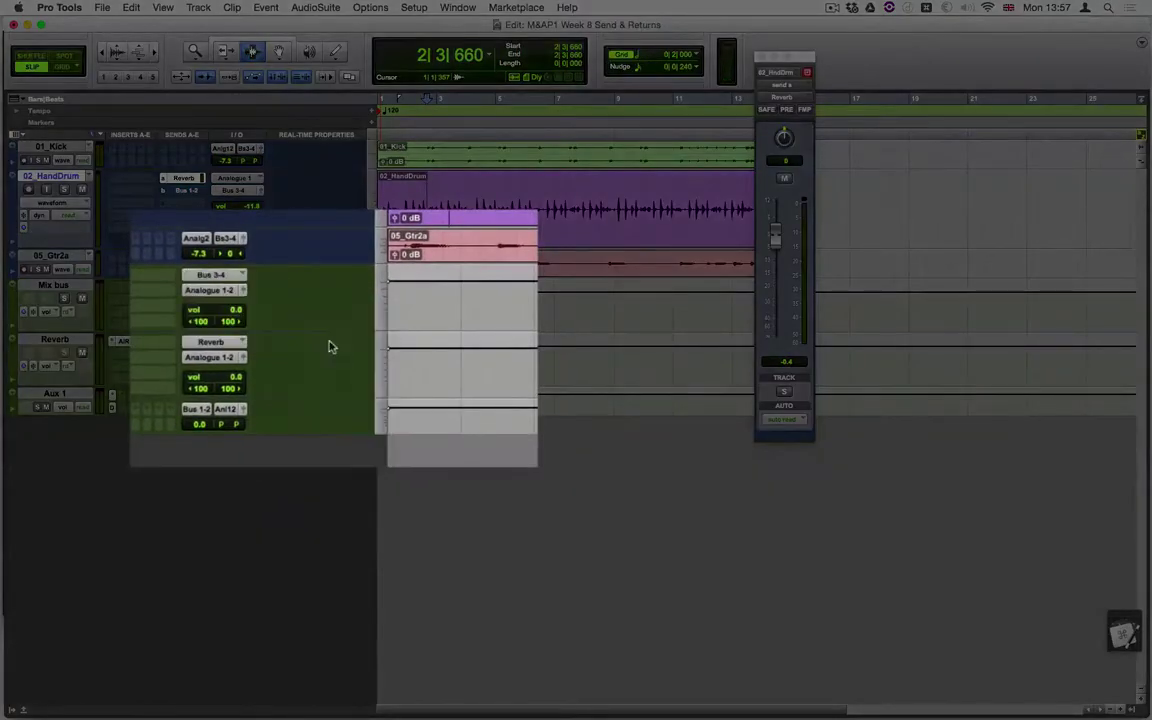
{"action": "key", "text": "space"}
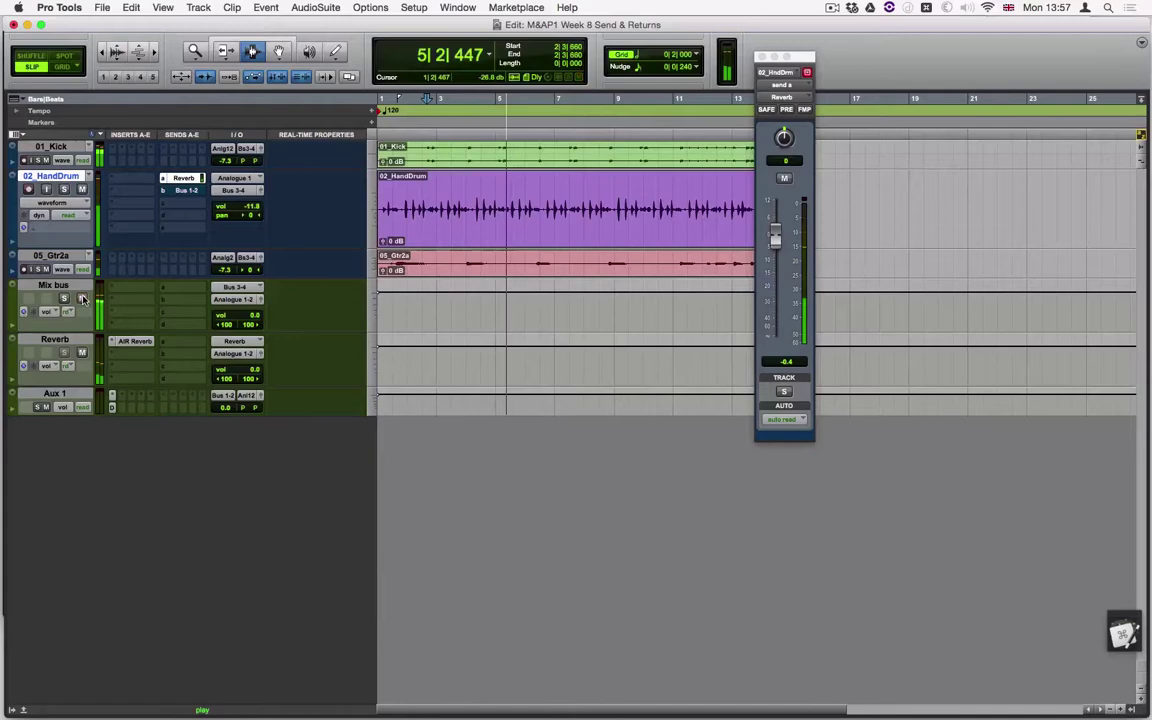
{"action": "key", "text": "space"}
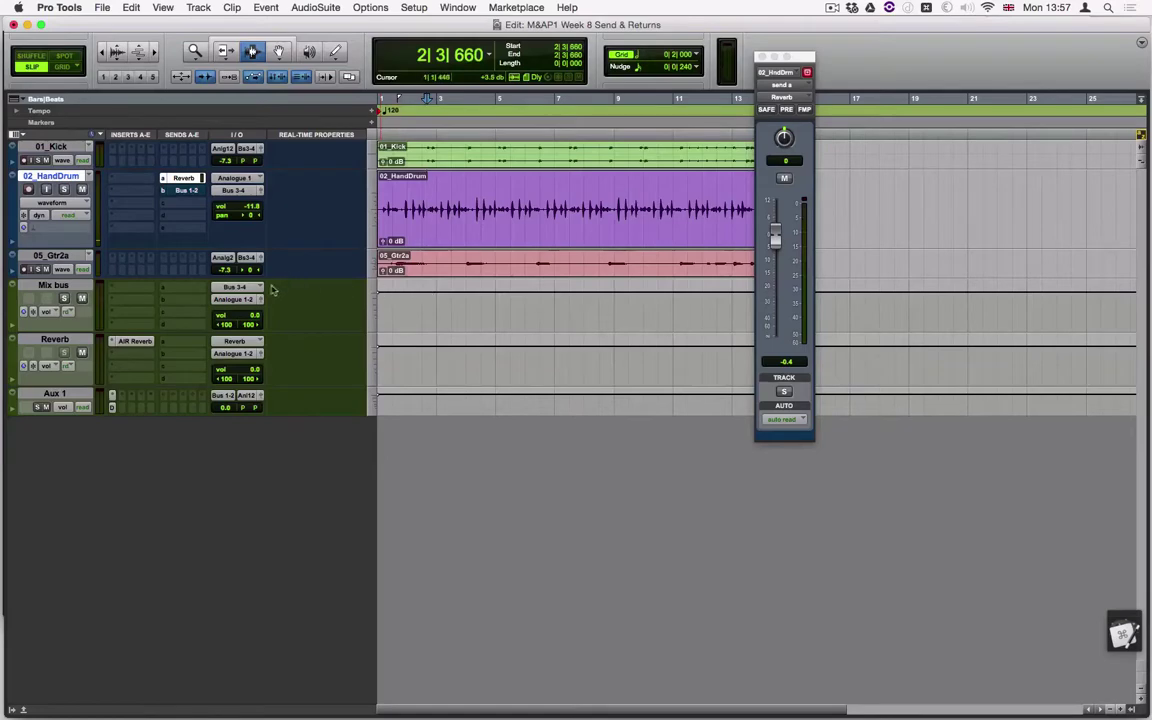
- Route the Reverb and Aux 1 return outputs to Bus 3-4
{"action": "left_click", "coordinate": [46, 288]}
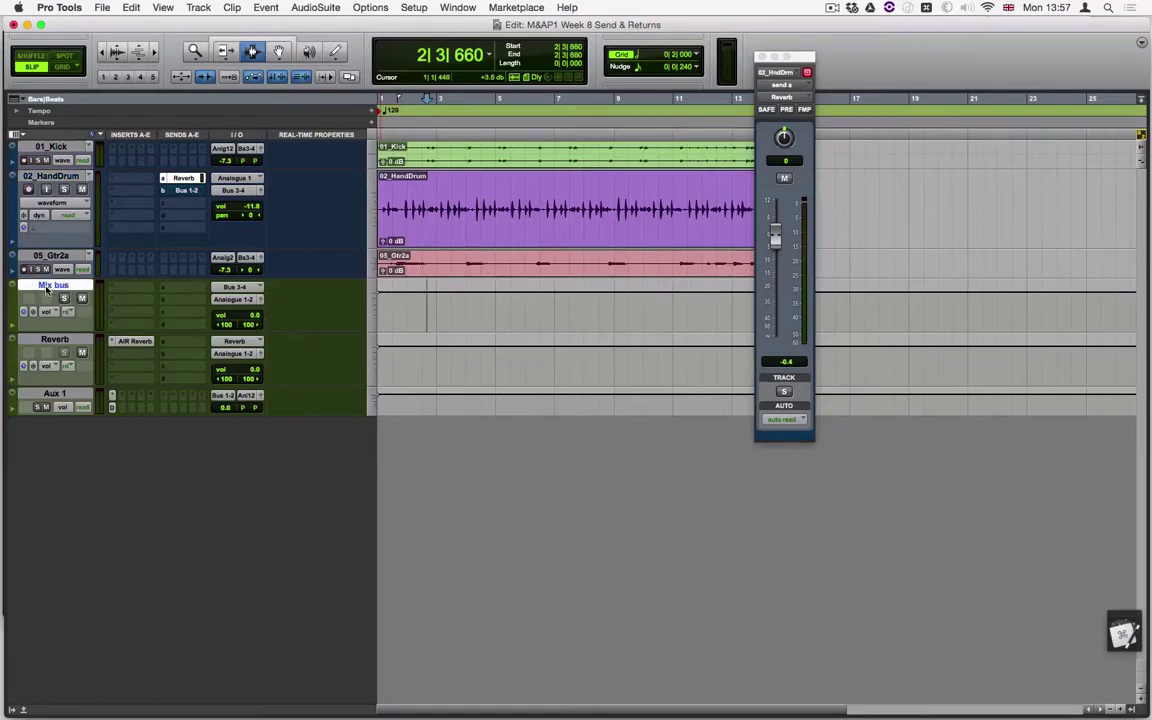
{"action": "left_click", "coordinate": [52, 340]}
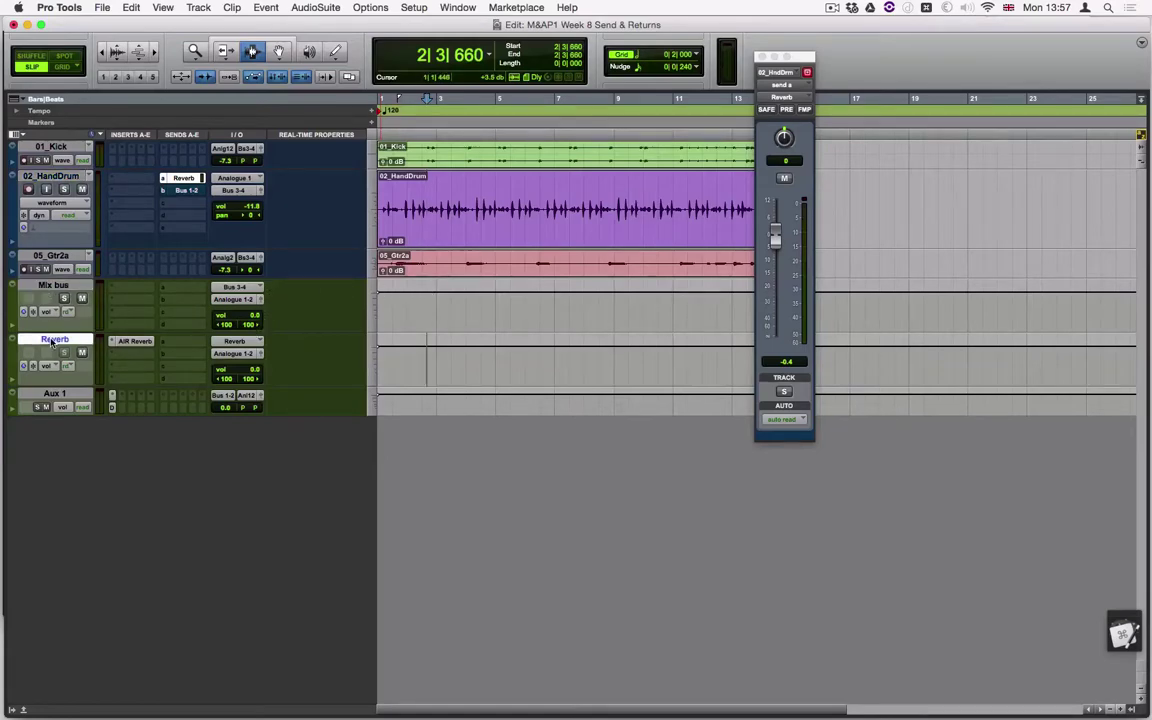
{"action": "left_click", "coordinate": [44, 396], "text": "shift"}
{"action": "left_click", "coordinate": [225, 396]}
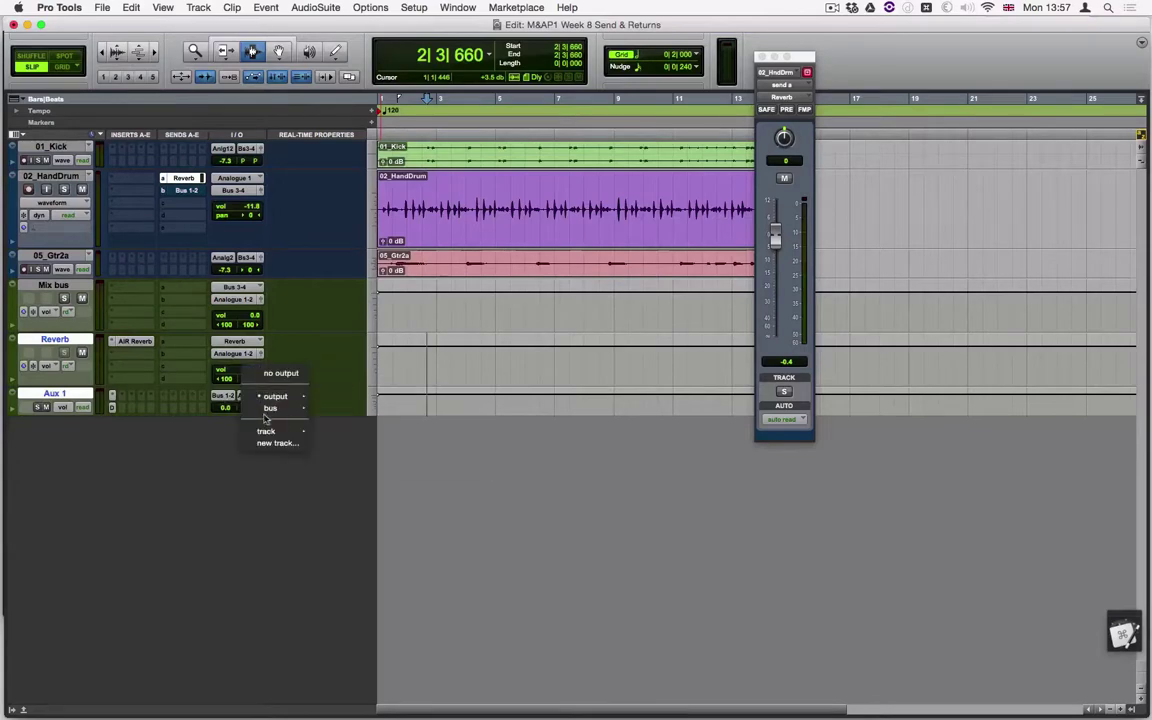
{"action": "mouse_move", "coordinate": [272, 408]}
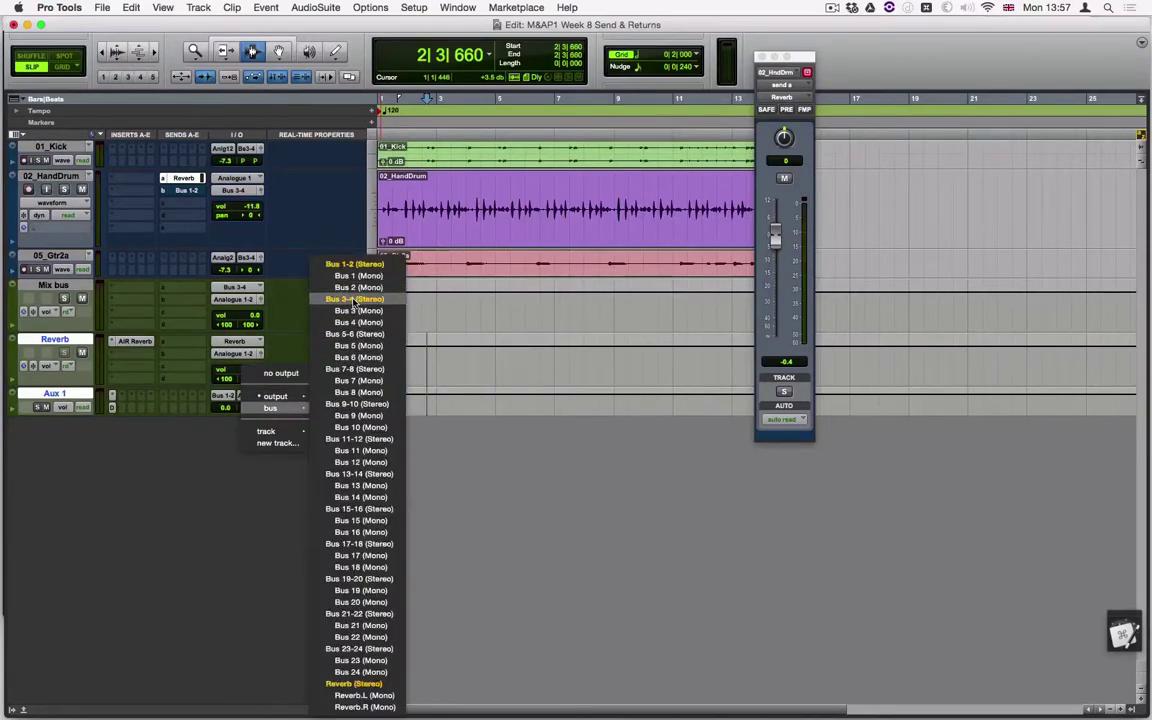
{"action": "left_click", "coordinate": [354, 299], "text": "alt+shift"}
- Return Mix bus to normal height, move it below Aux 1, and play to check
{"action": "left_click", "coordinate": [53, 285]}
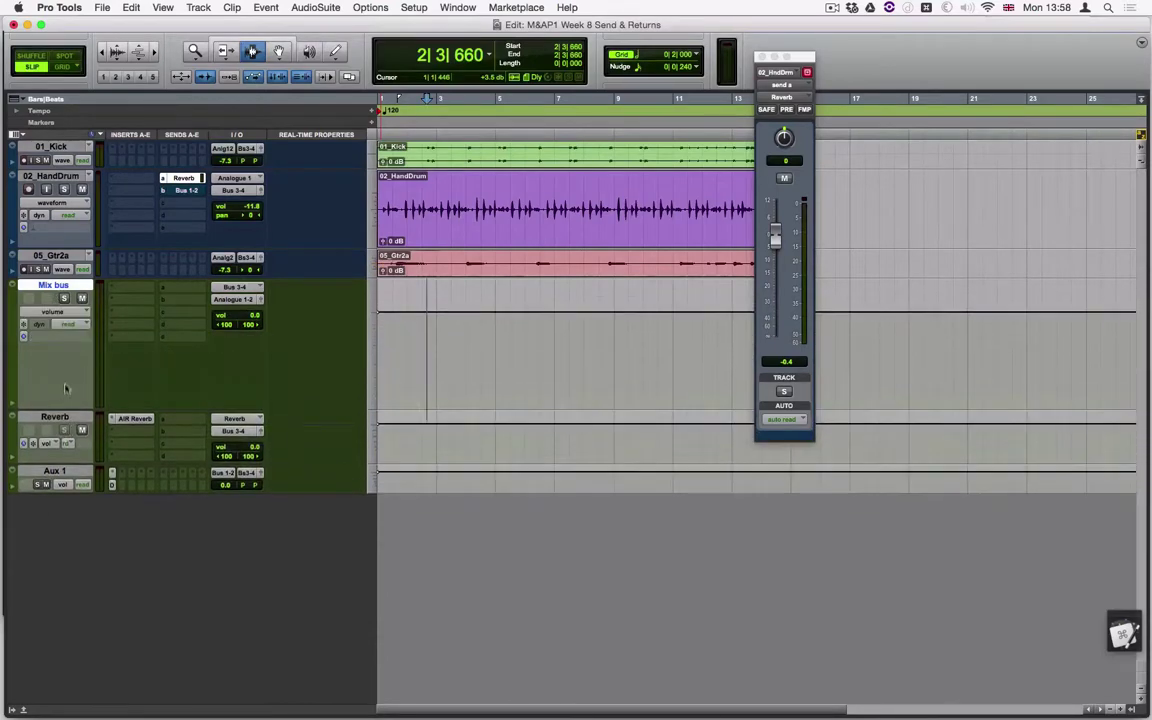
{"action": "key", "text": "ctrl+Down"}
{"action": "left_click_drag", "start_coordinate": [53, 285], "coordinate": [60, 400]}
{"action": "key", "text": "space"}
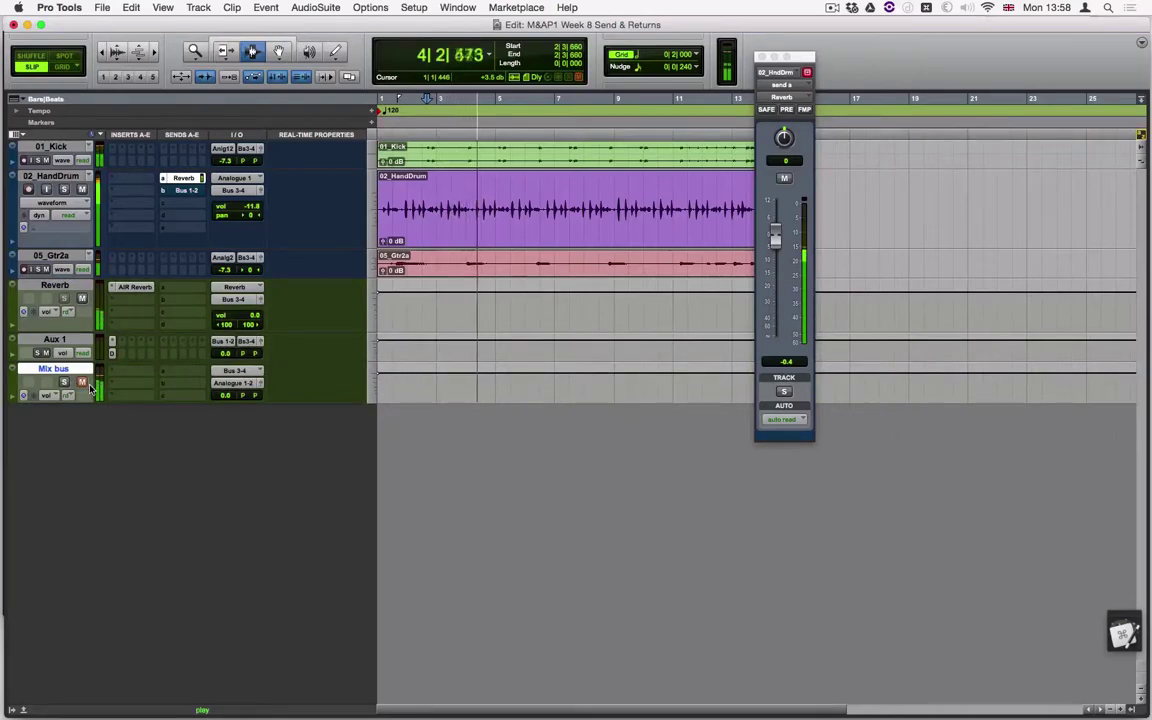
{"action": "key", "text": "space"}
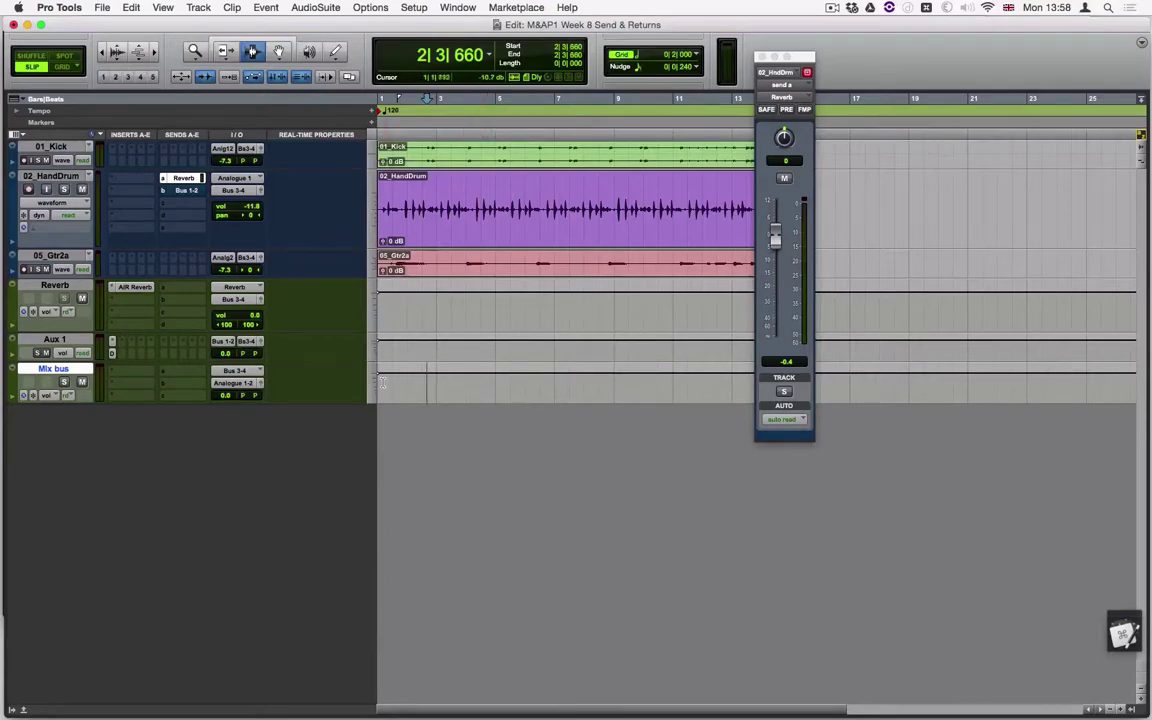
- From the Mix bus output, create a new stereo audio track named 'Mix' and play back
{"action": "left_click", "coordinate": [240, 385]}
{"action": "mouse_move", "coordinate": [240, 386]}
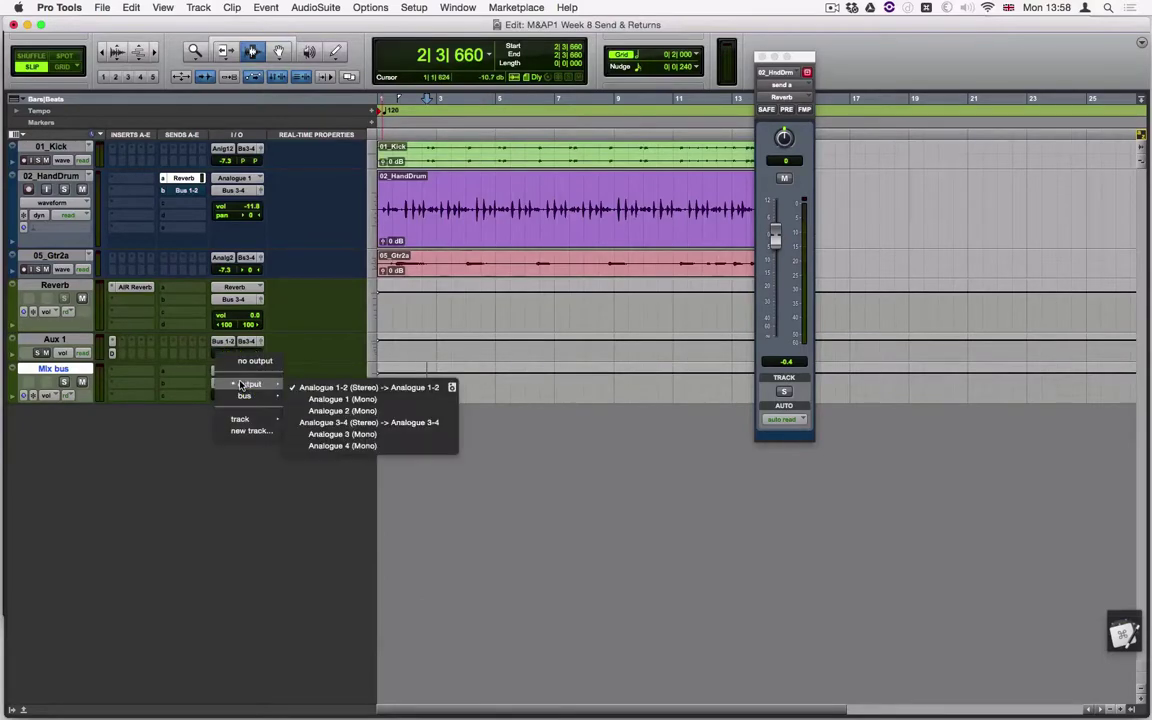
{"action": "left_click", "coordinate": [251, 431]}
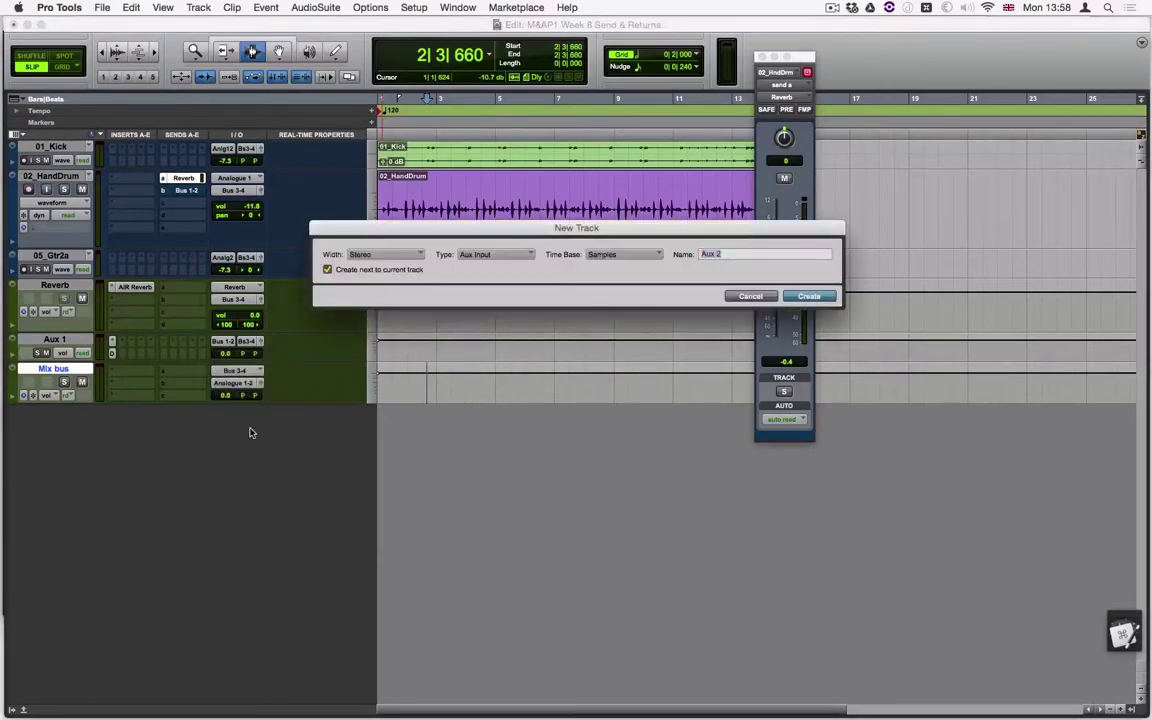
{"action": "left_click", "coordinate": [499, 254]}
{"action": "left_click", "coordinate": [500, 270]}
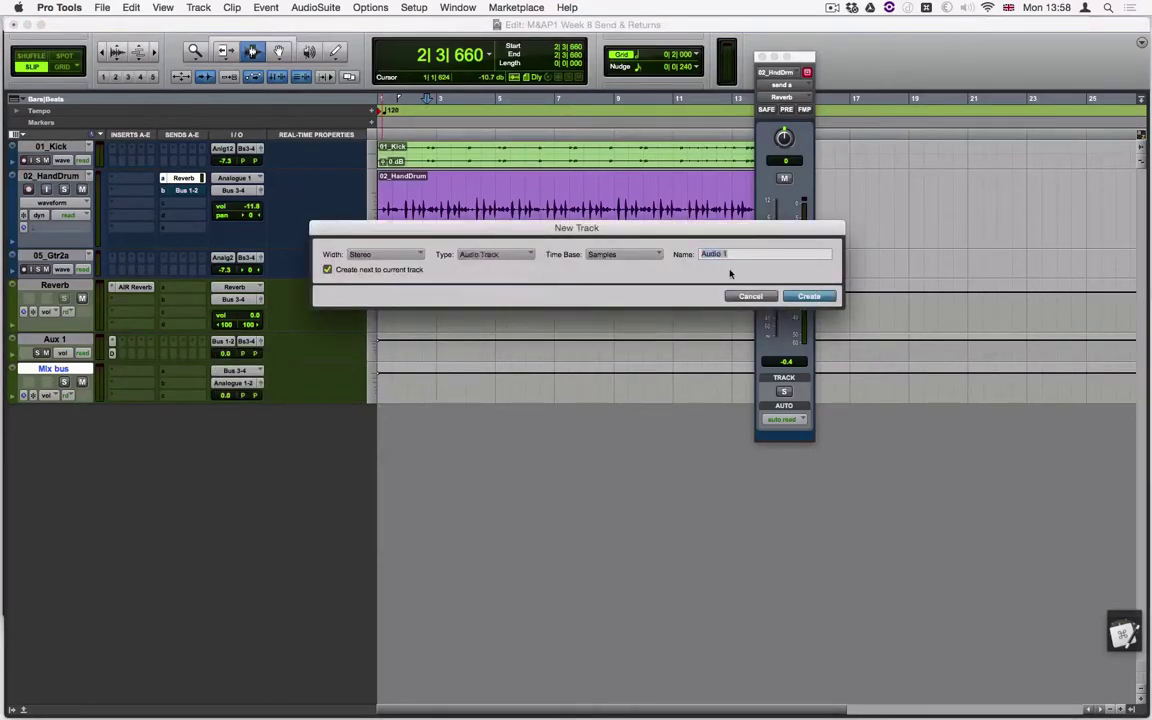
{"action": "type", "text": "Miux"}
{"action": "key", "text": "Return"}
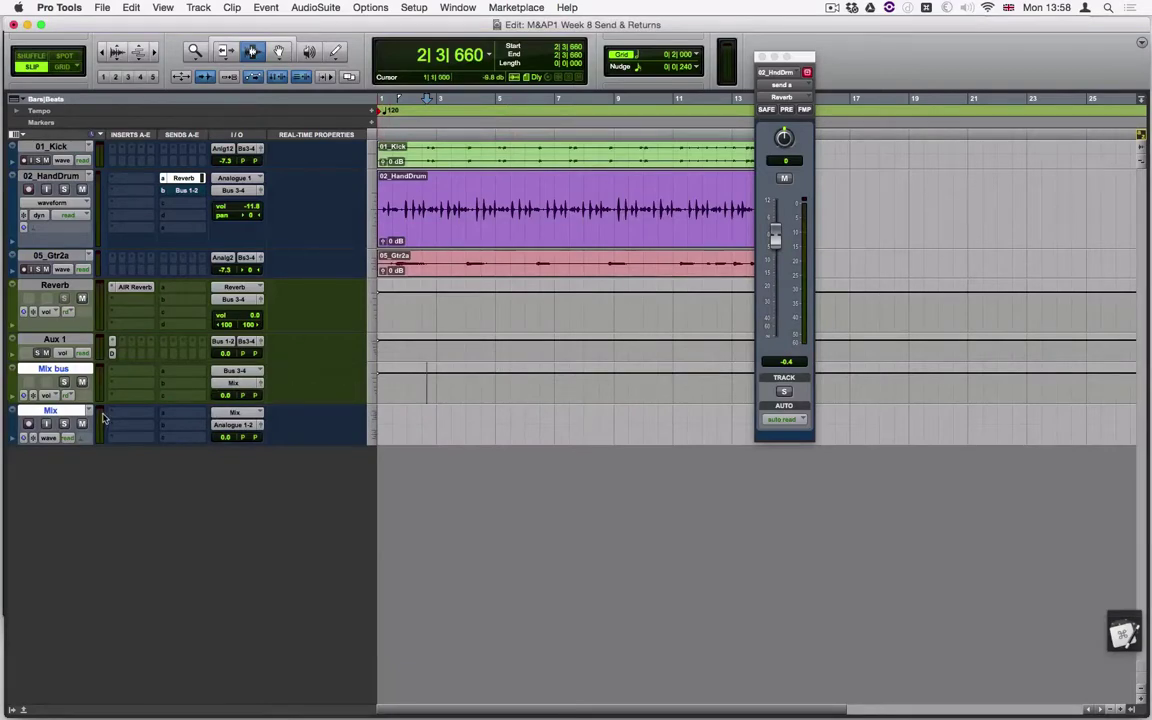
{"action": "key", "text": "space"}
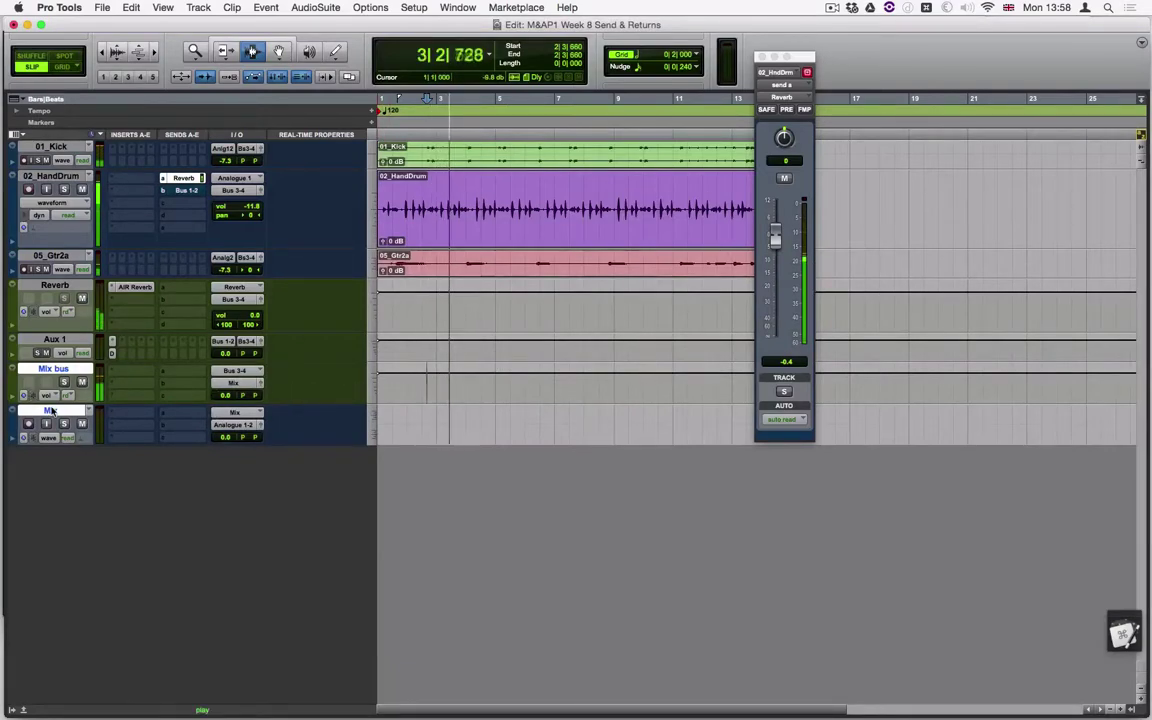
- Enable input monitoring on the Mix track, record Mix_01, then select bars 3-4 of it
{"action": "left_click", "coordinate": [50, 410]}
{"action": "left_click", "coordinate": [50, 410]}
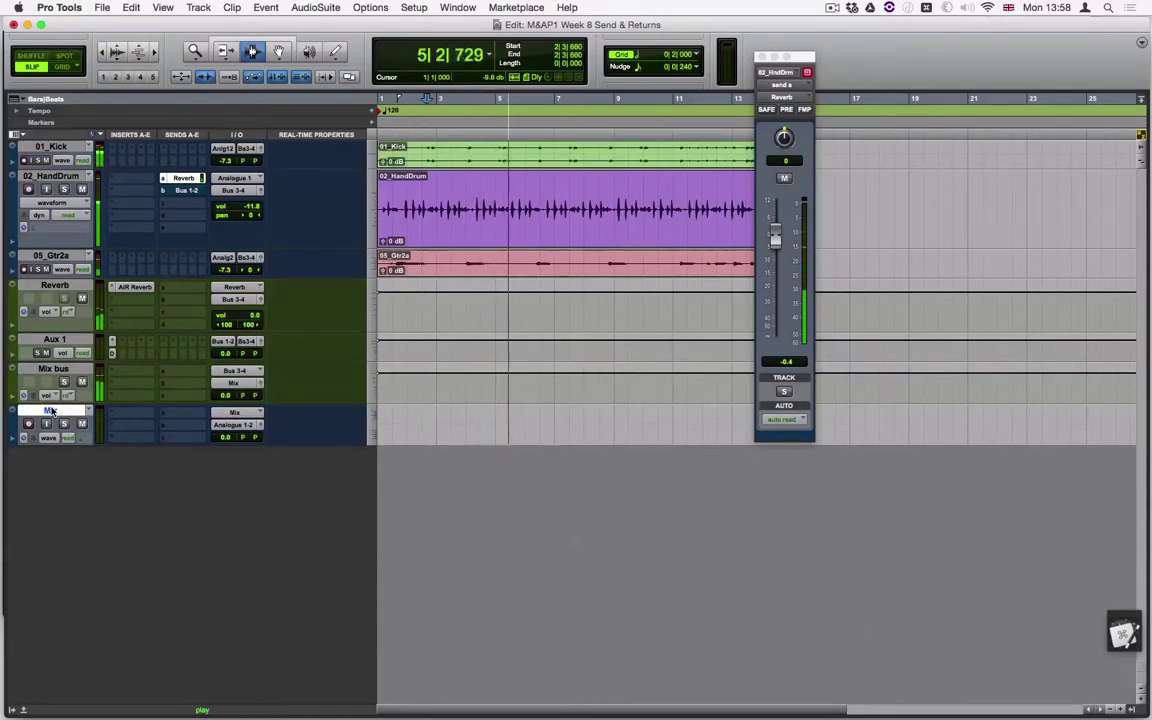
{"action": "left_click", "coordinate": [46, 423]}
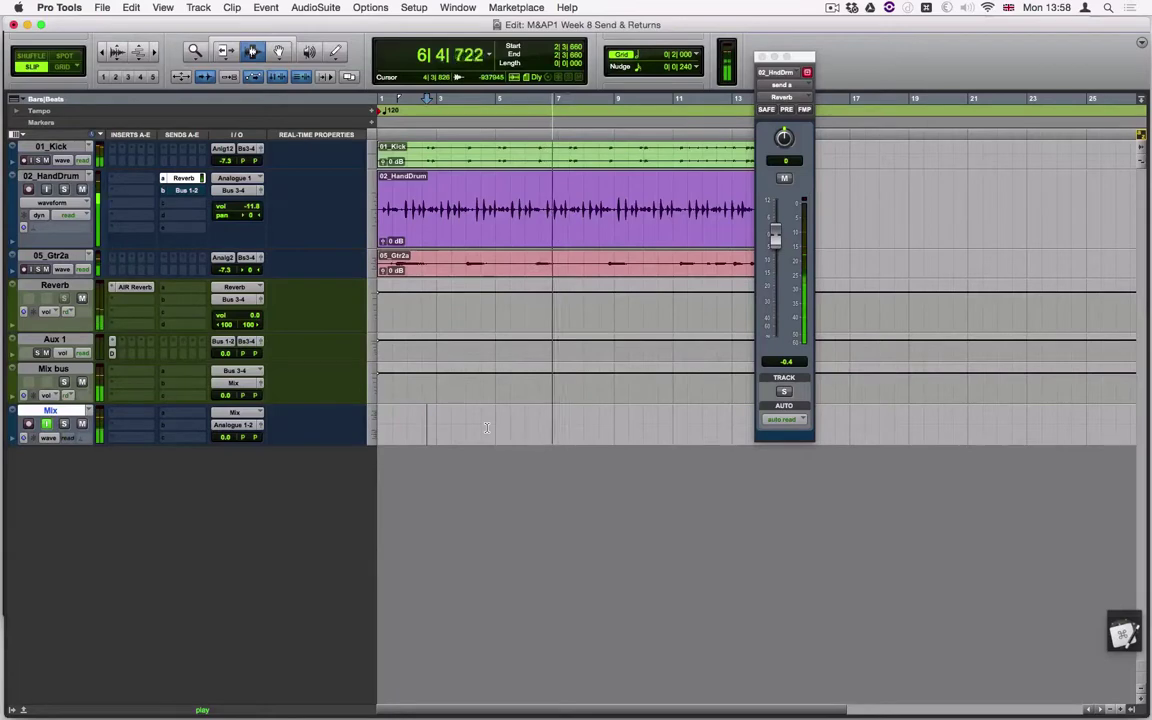
{"action": "key", "text": "space"}
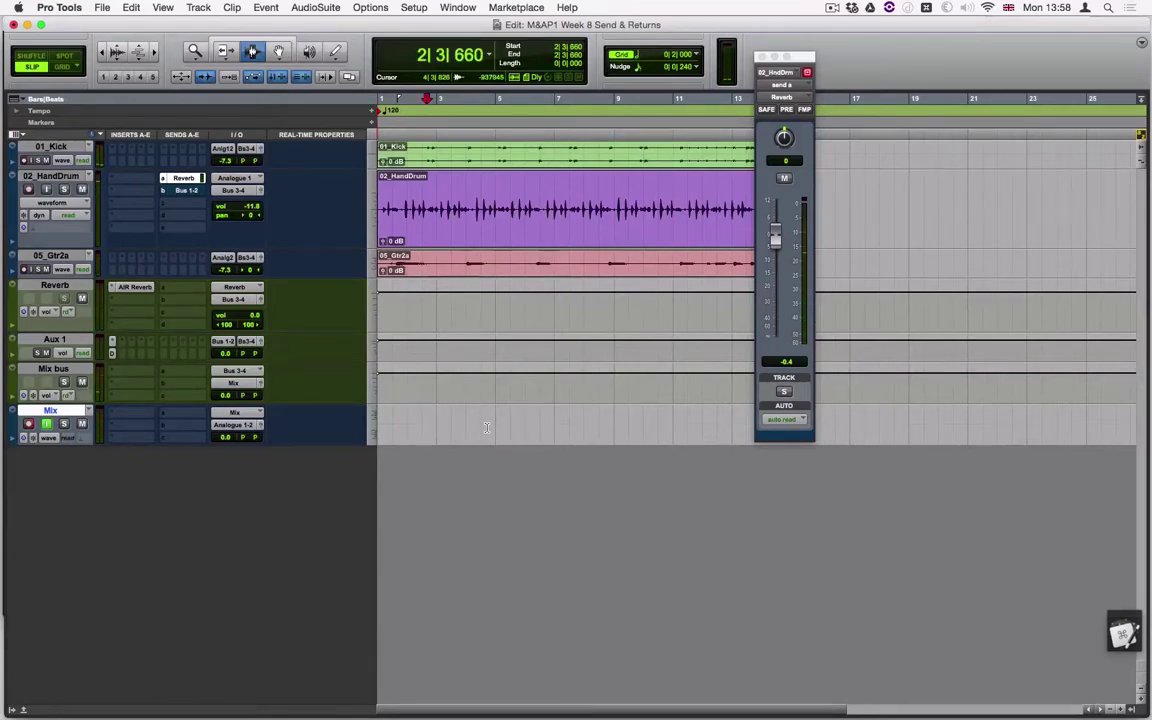
{"action": "key", "text": "super+space"}
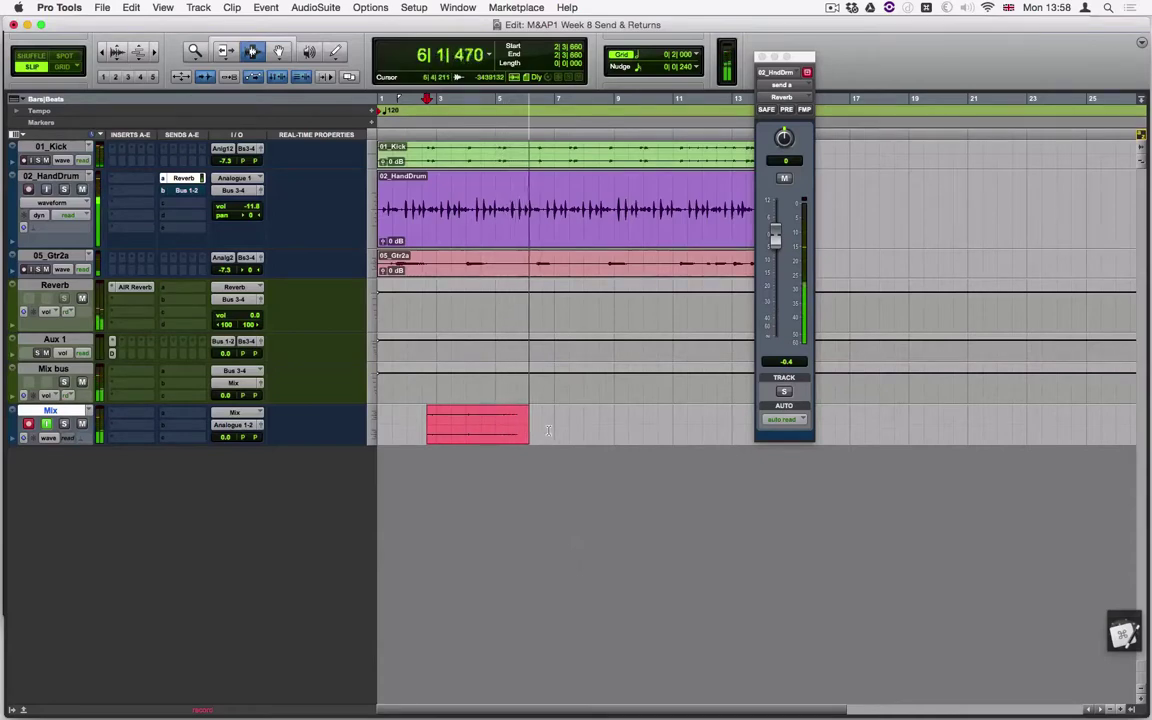
{"action": "key", "text": "super+period"}
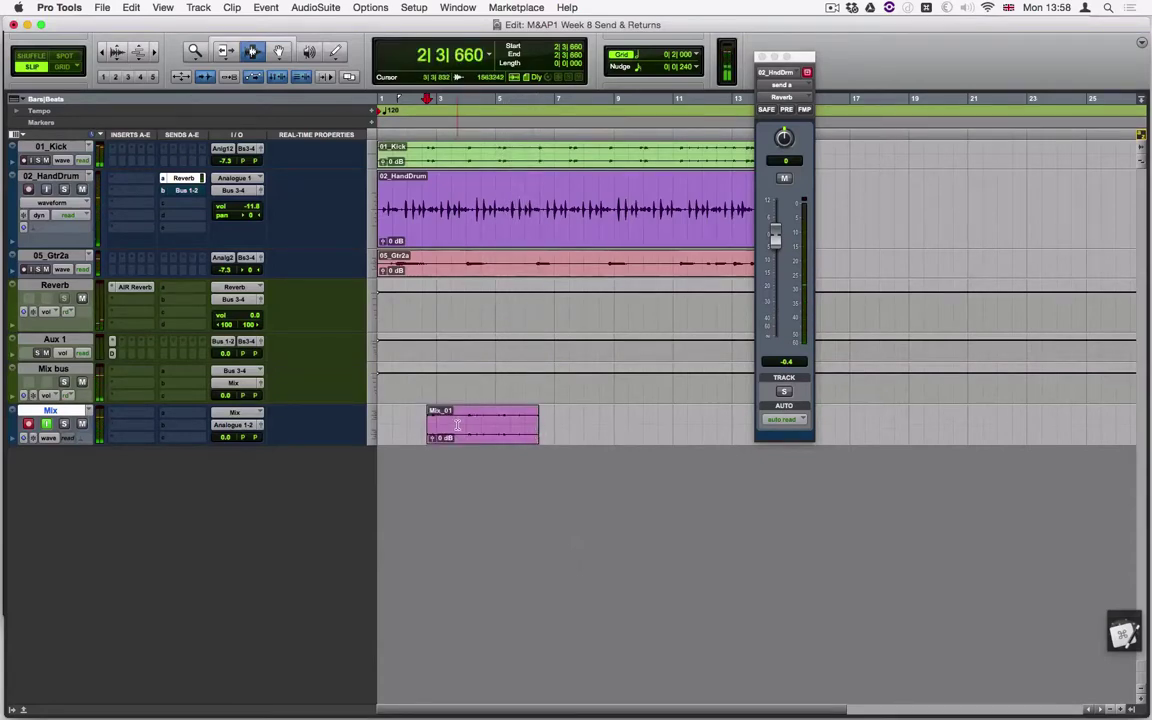
{"action": "left_click_drag", "start_coordinate": [458, 424], "coordinate": [490, 424]}
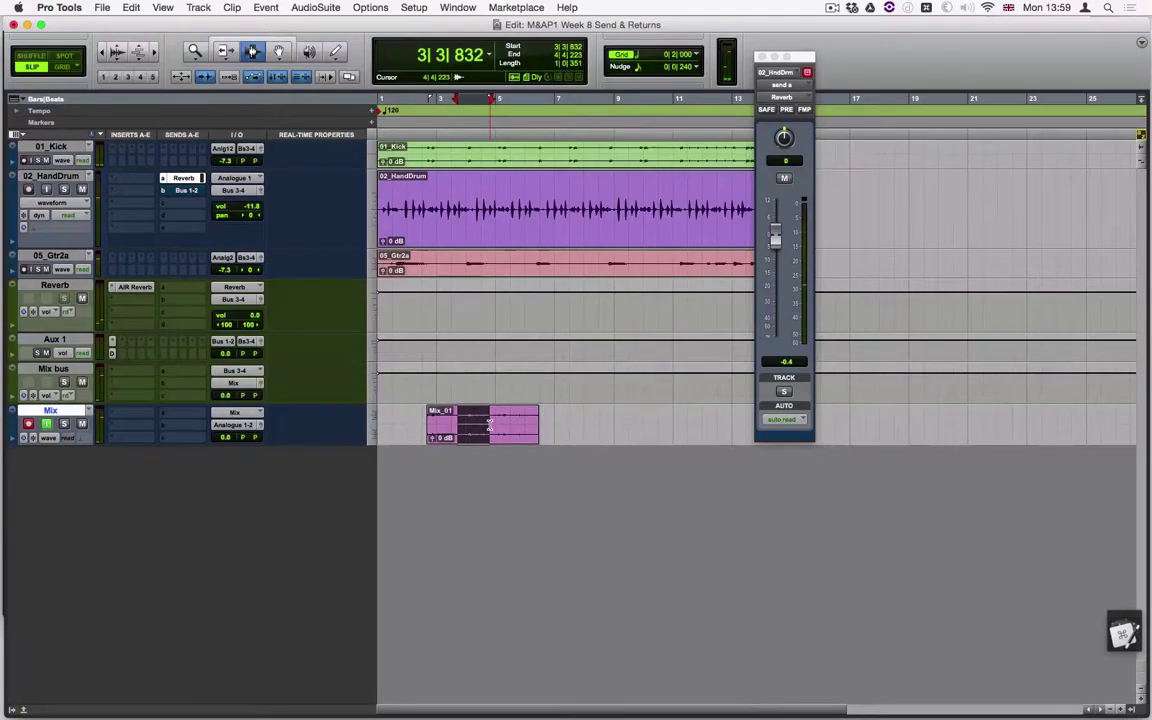